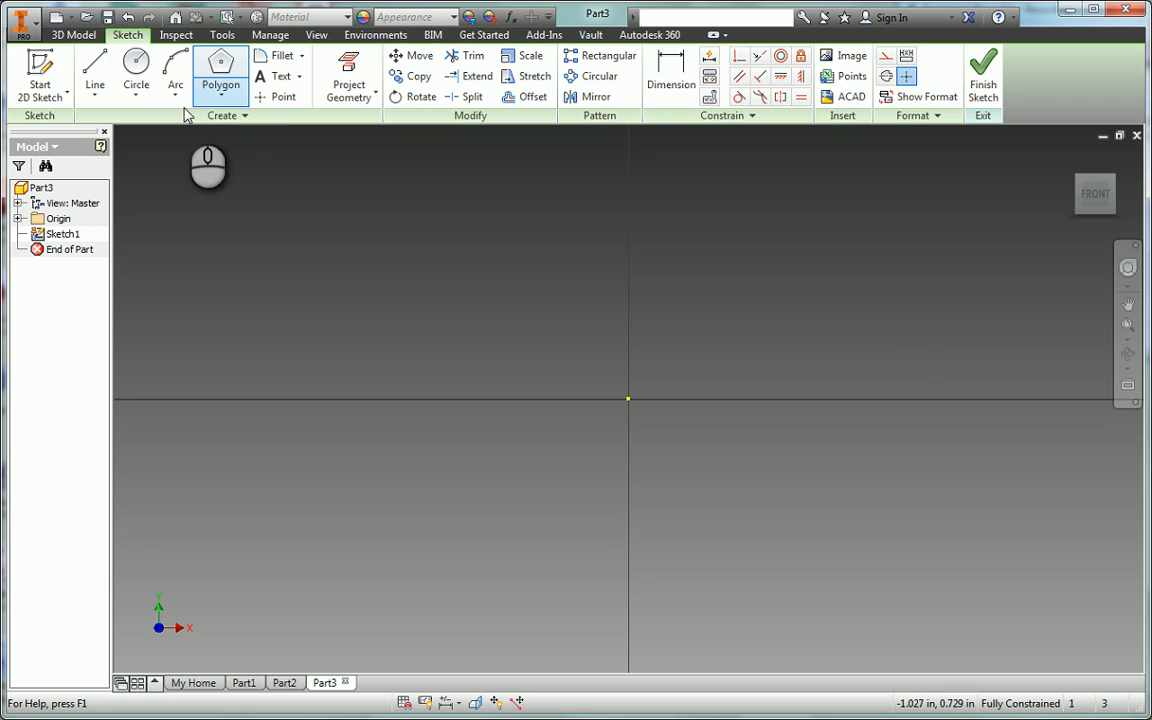
# - Sketch a two-point rectangle that encloses the origin
pyautogui.click(221, 95)
pyautogui.click(240, 125)
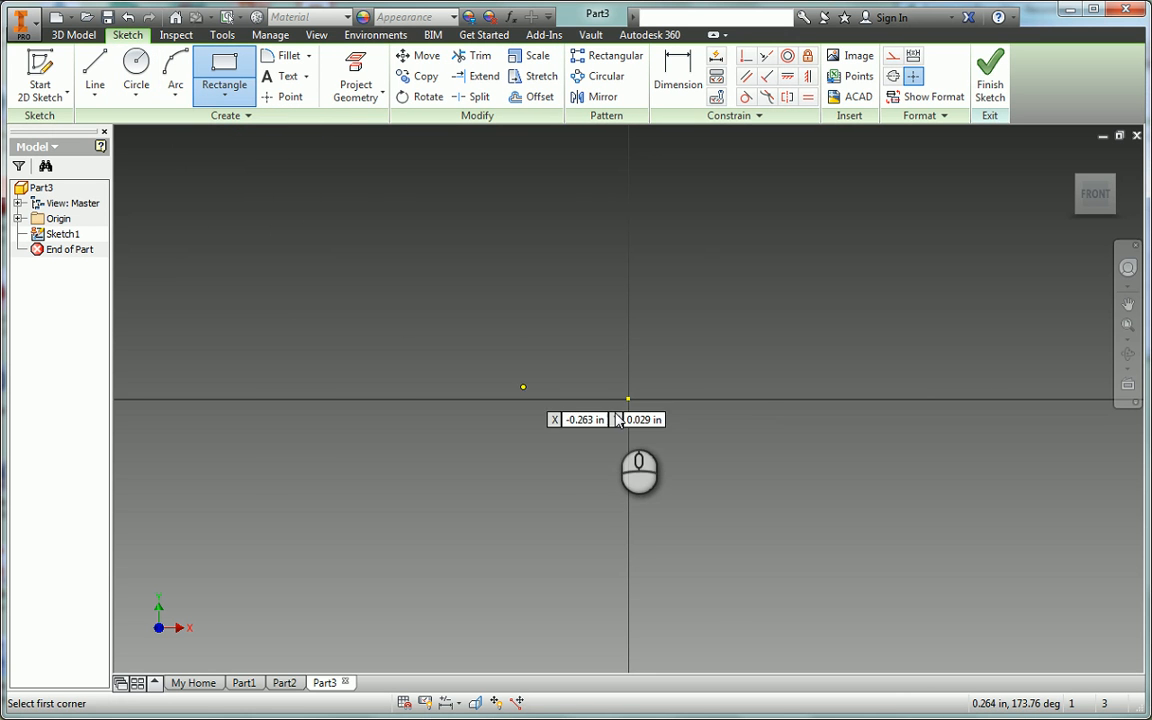
pyautogui.click(415, 248)
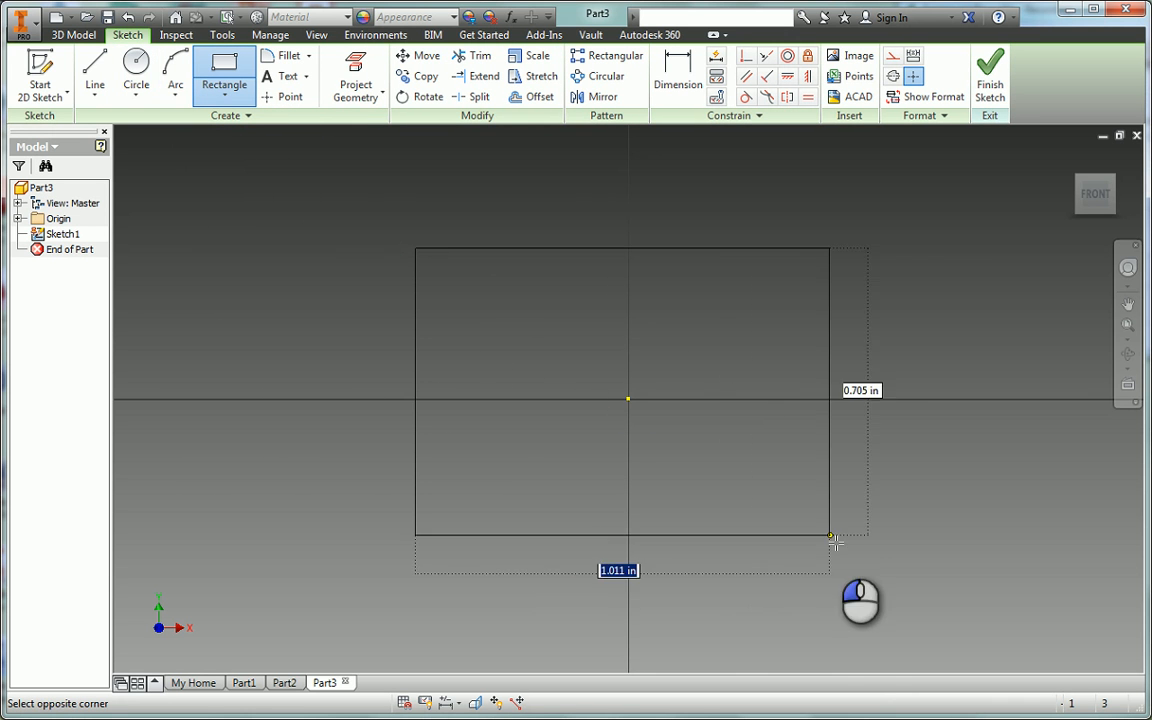
pyautogui.click(806, 597)
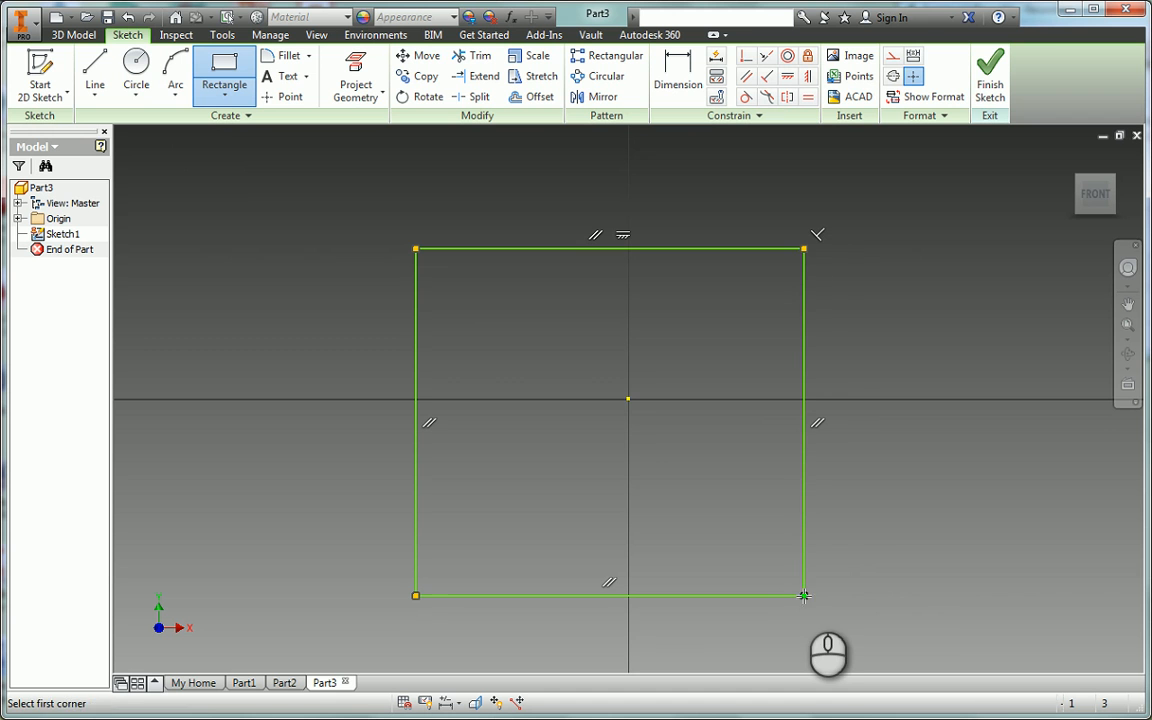
# - Sketch a three-sided inscribed polygon near the origin inside the rectangle and finish the sketch
pyautogui.click(224, 94)
pyautogui.click(232, 431)
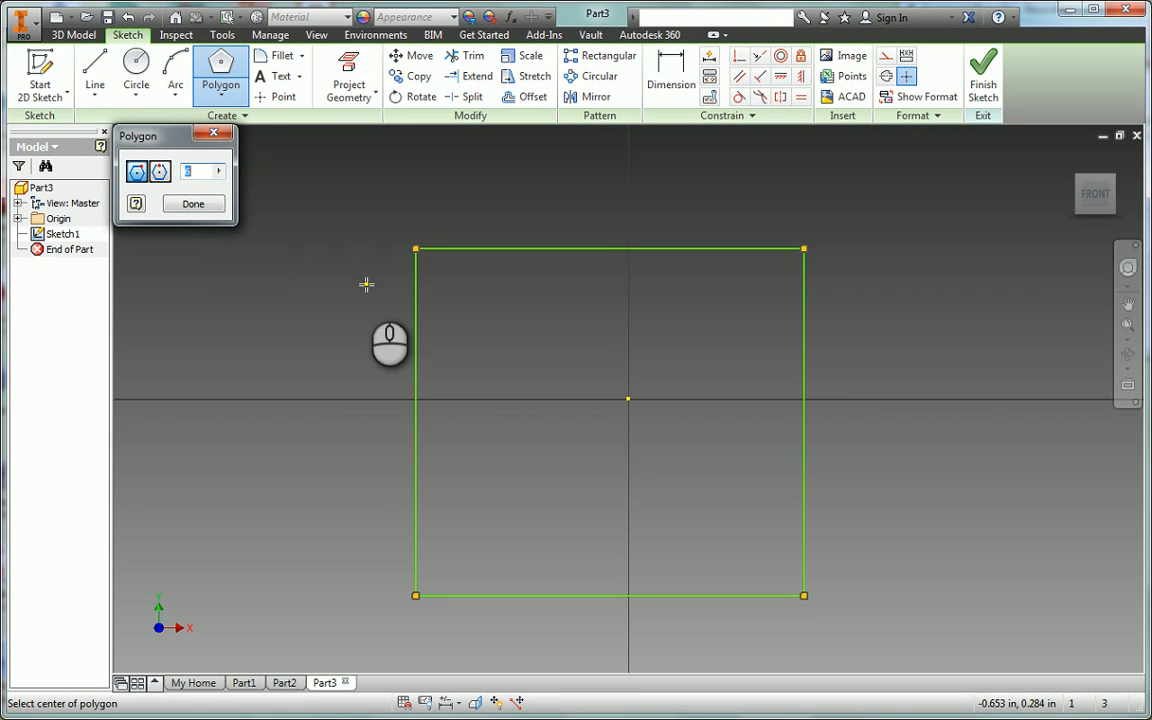
pyautogui.click(627, 400)
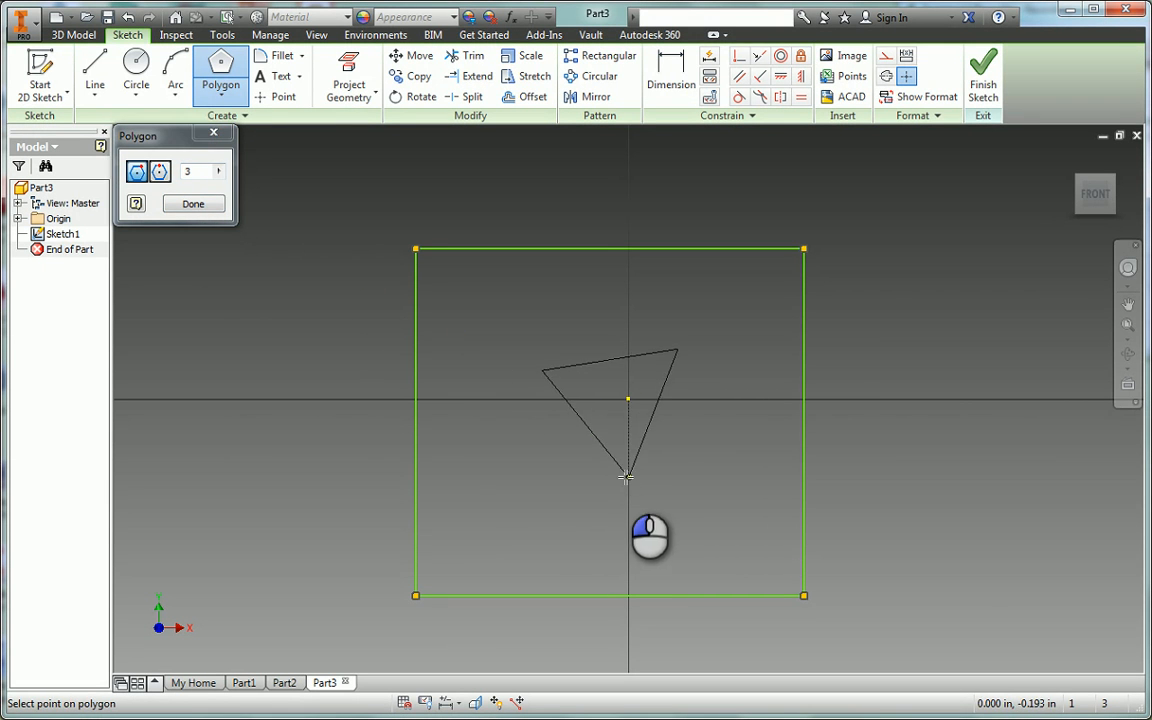
pyautogui.click(636, 490)
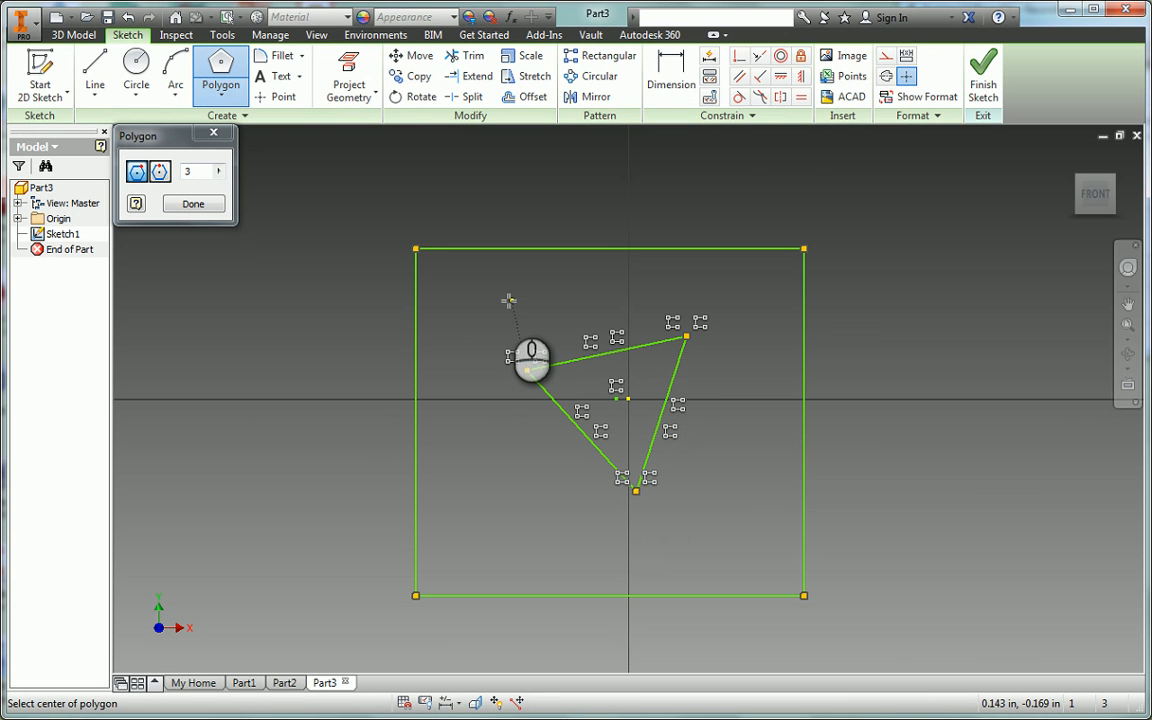
pyautogui.press('Escape')
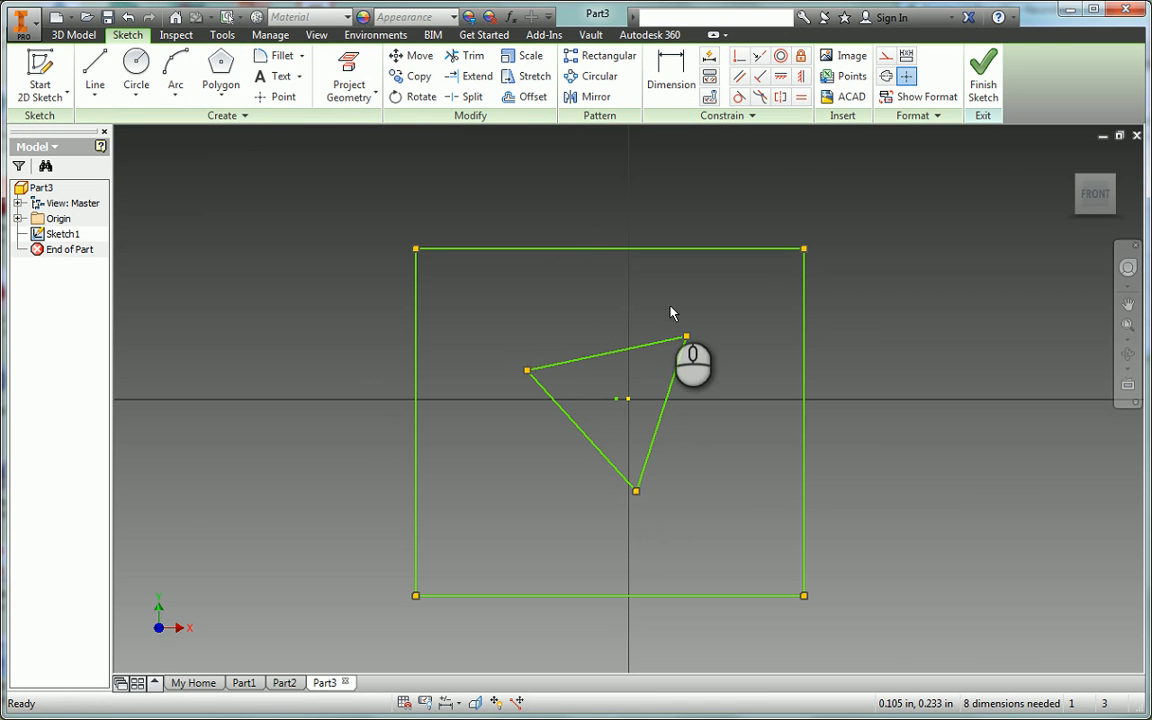
pyautogui.click(984, 80)
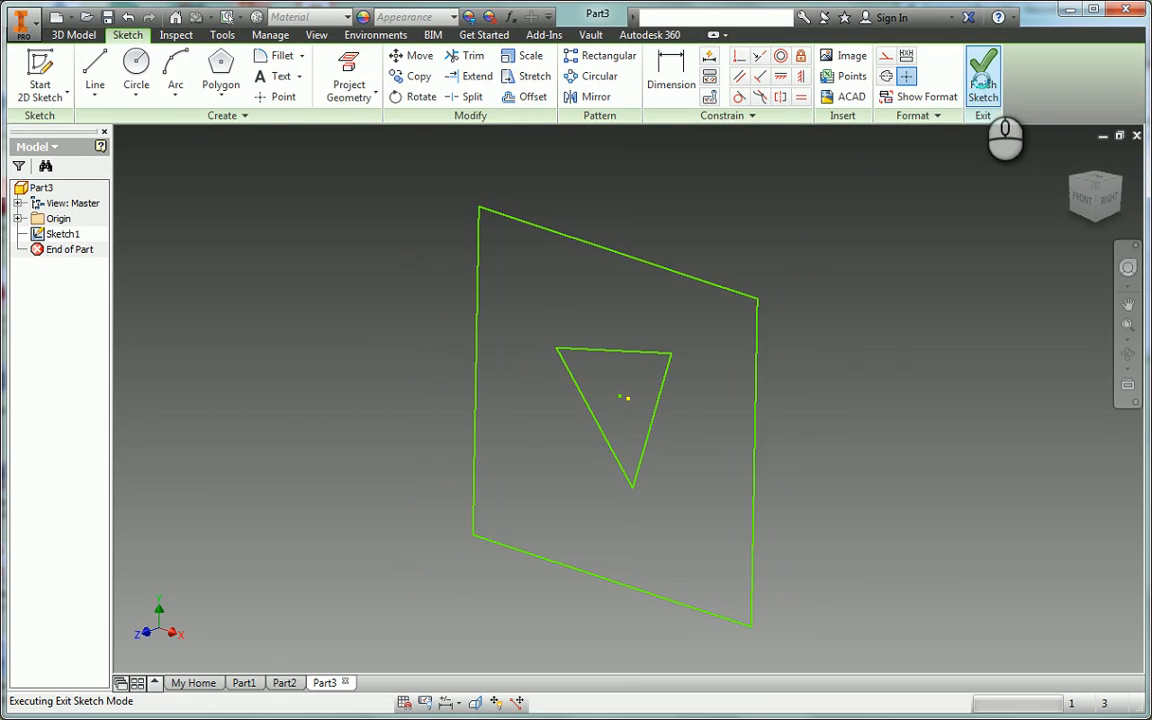
# - Extrude the area between the rectangle and the triangle by 0.1 in as a new solid
pyautogui.click(95, 72)
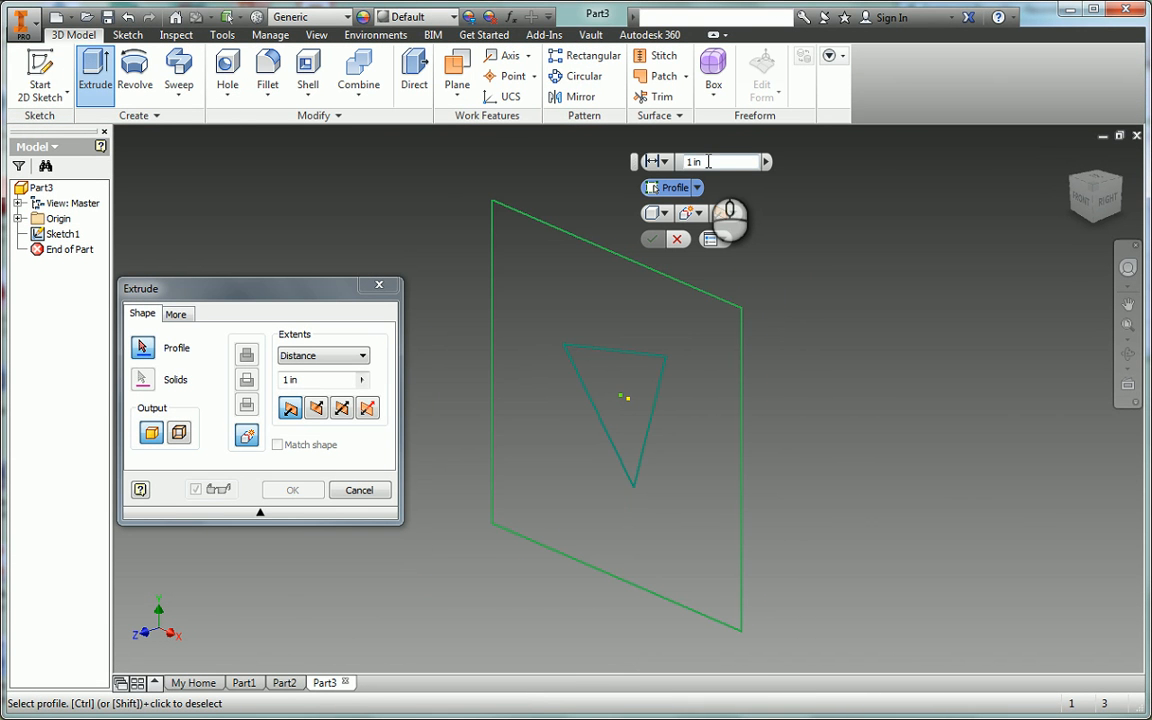
pyautogui.click(612, 318)
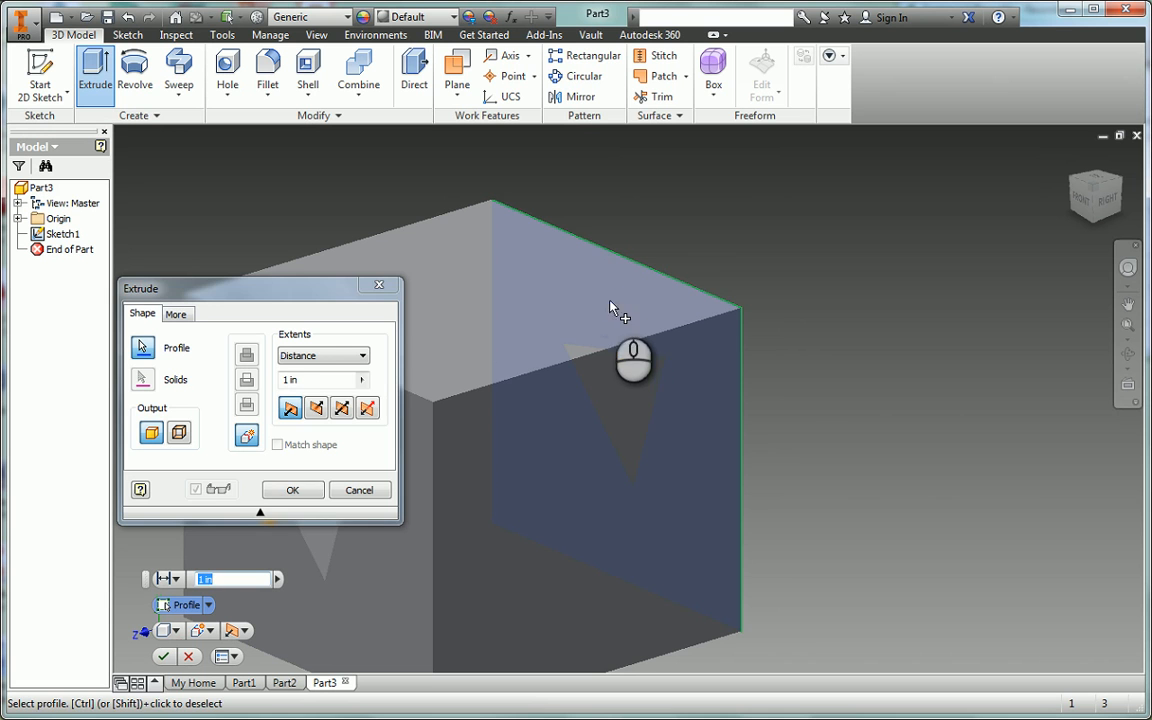
pyautogui.moveTo(301, 380); pyautogui.dragTo(282, 382)
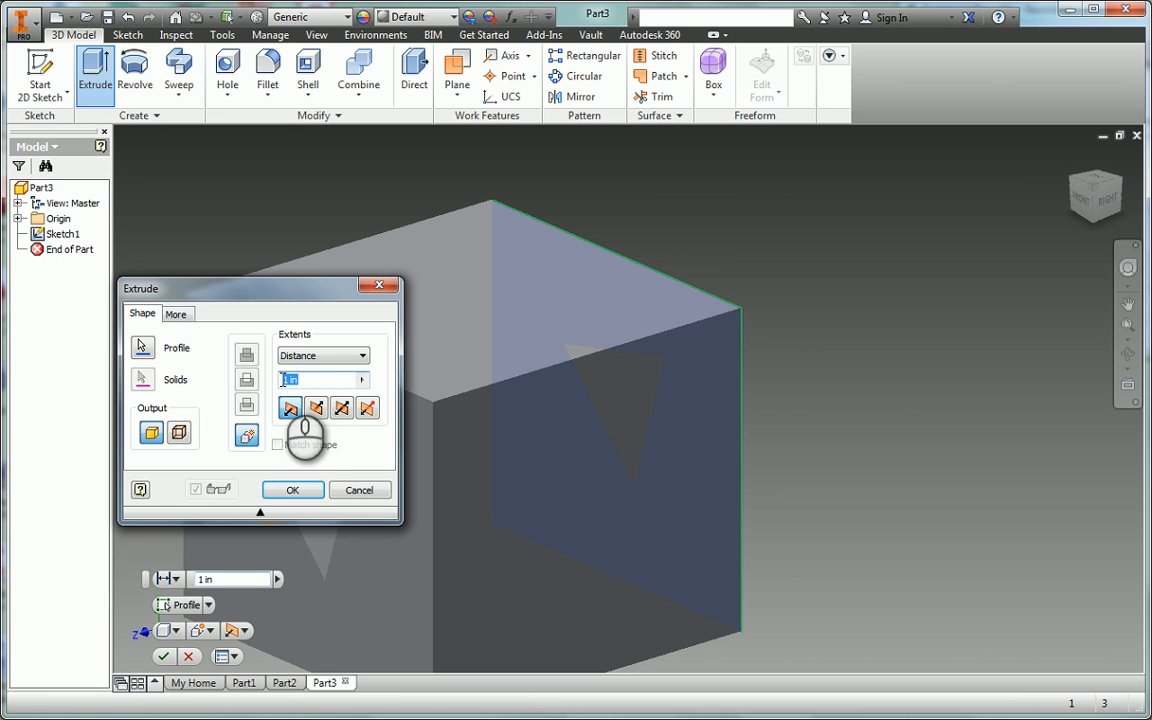
pyautogui.click(295, 490)
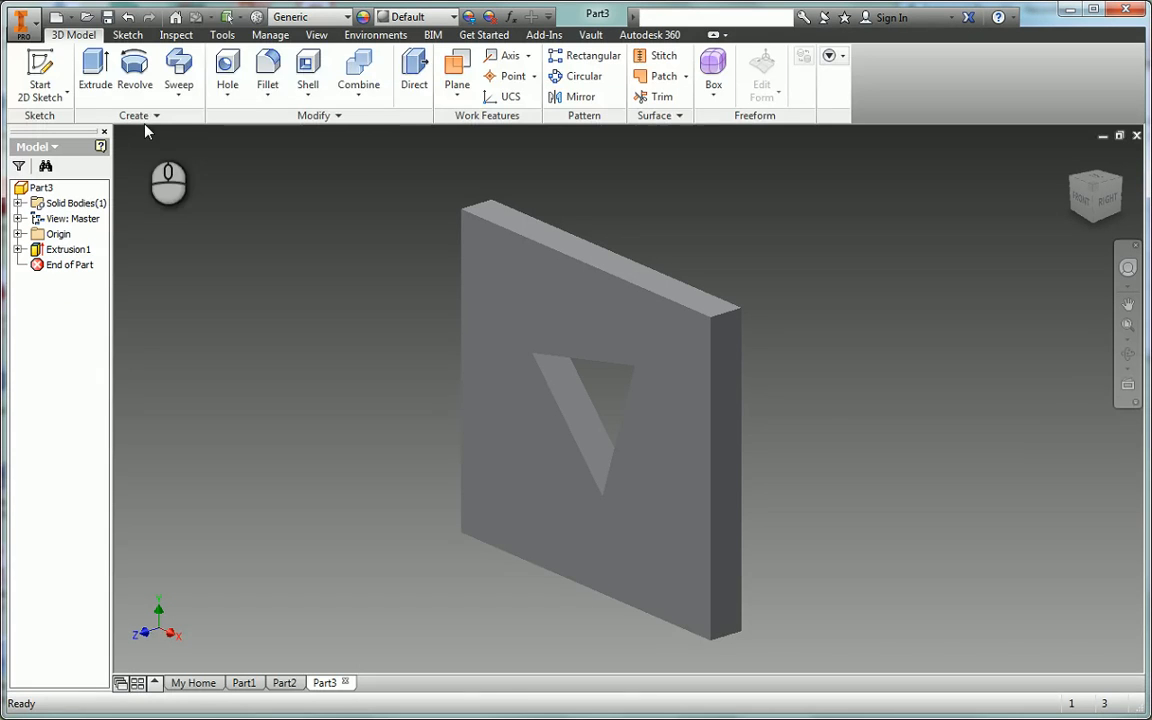
# - Turn on all shadows (ground, object and ambient) for the model display
pyautogui.click(316, 34)
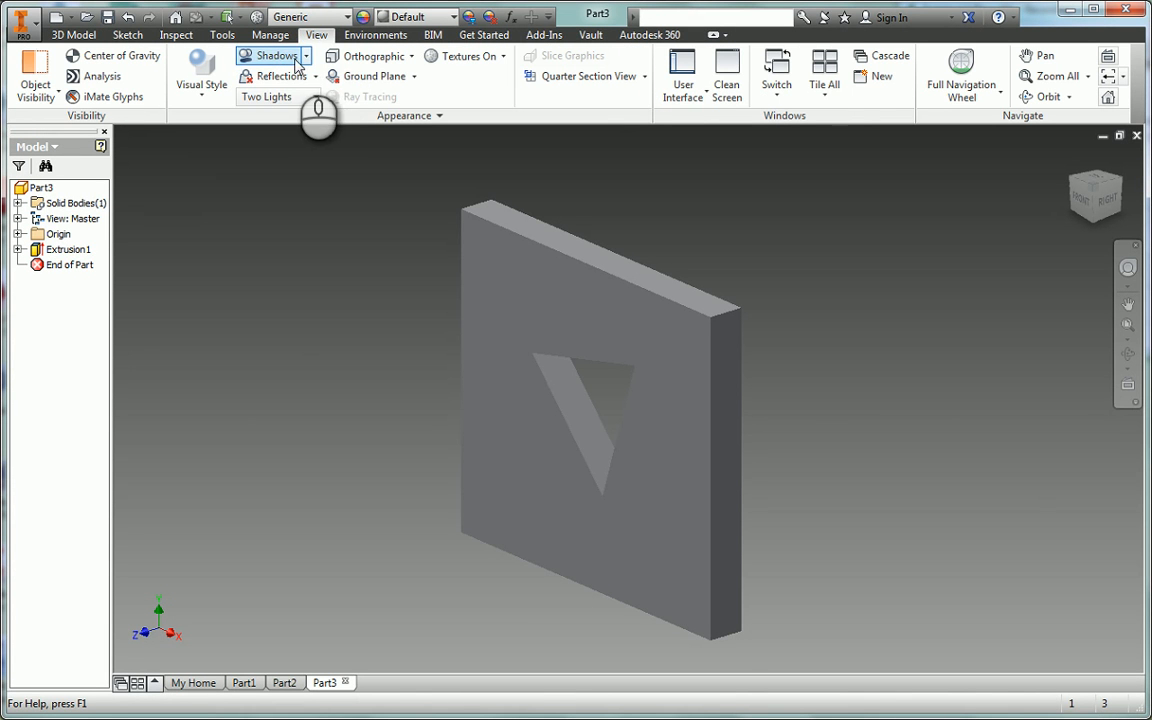
pyautogui.click(302, 57)
pyautogui.click(262, 77)
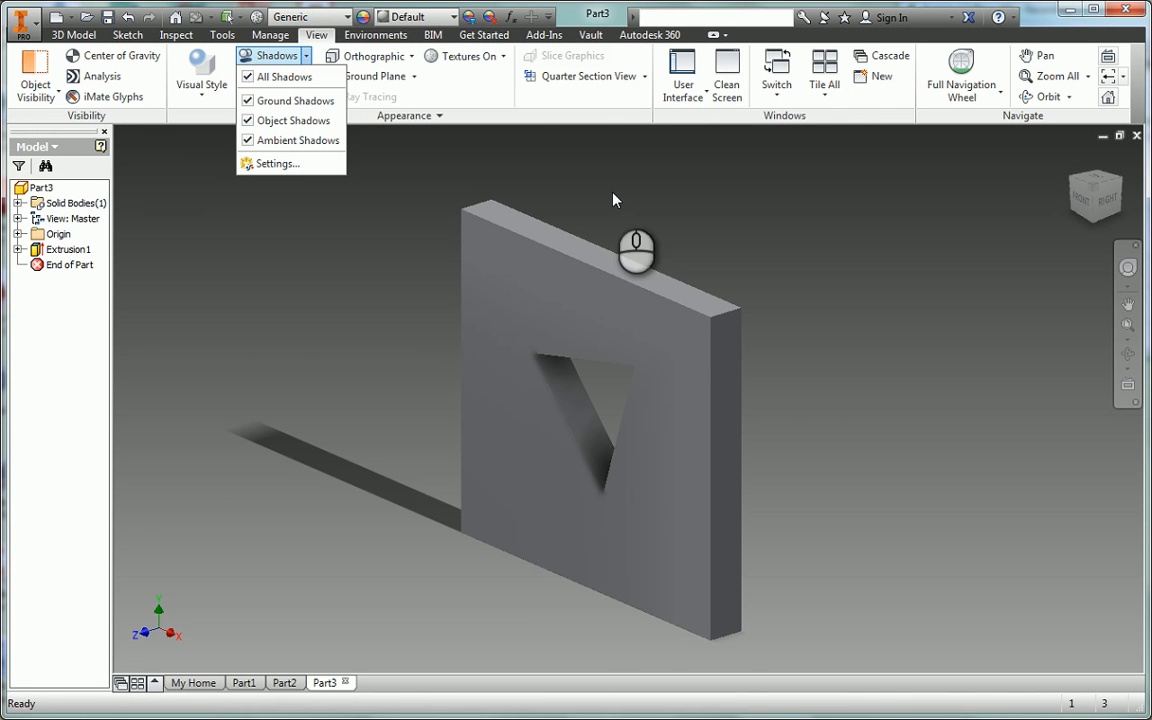
pyautogui.click(338, 204)
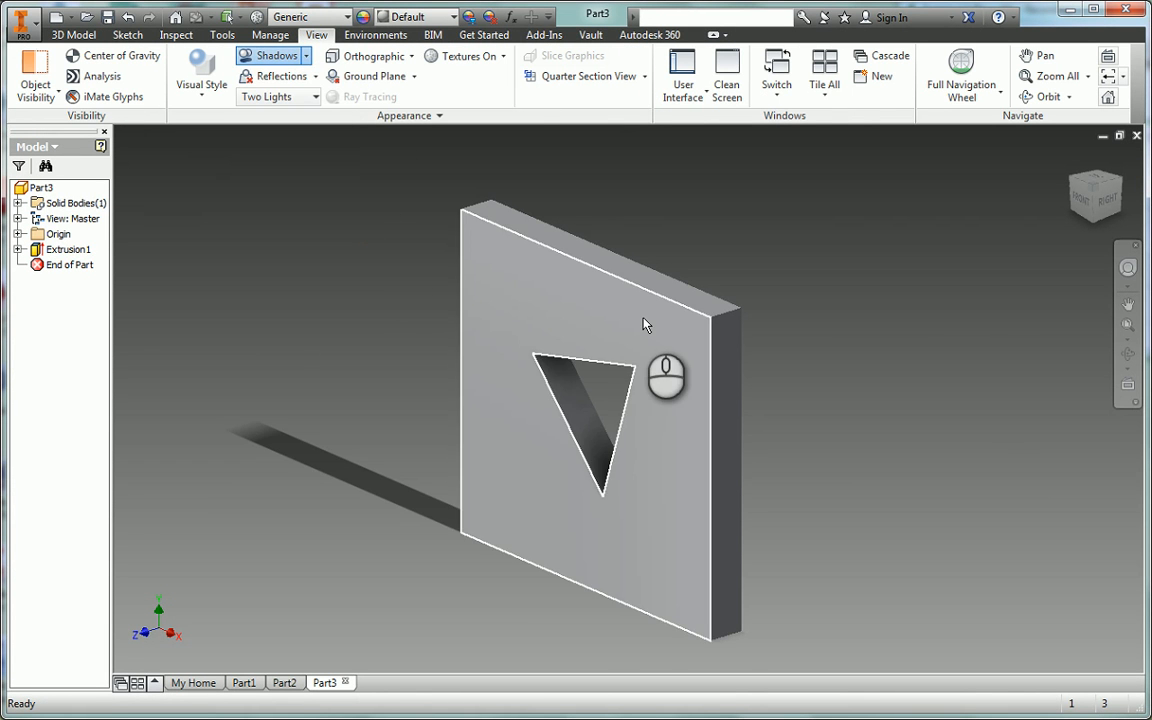
# - Start a 2D sketch on the plate's front face and project the face's outer and triangular edges into it
pyautogui.click(118, 35)
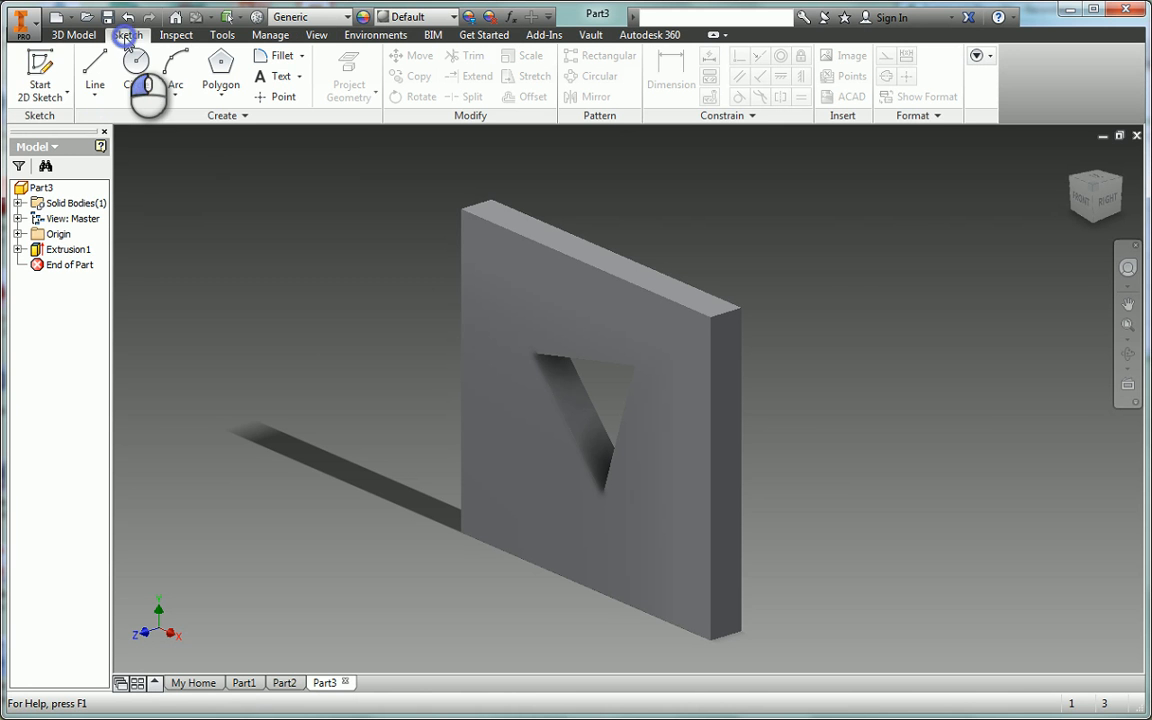
pyautogui.click(40, 65)
pyautogui.click(606, 318)
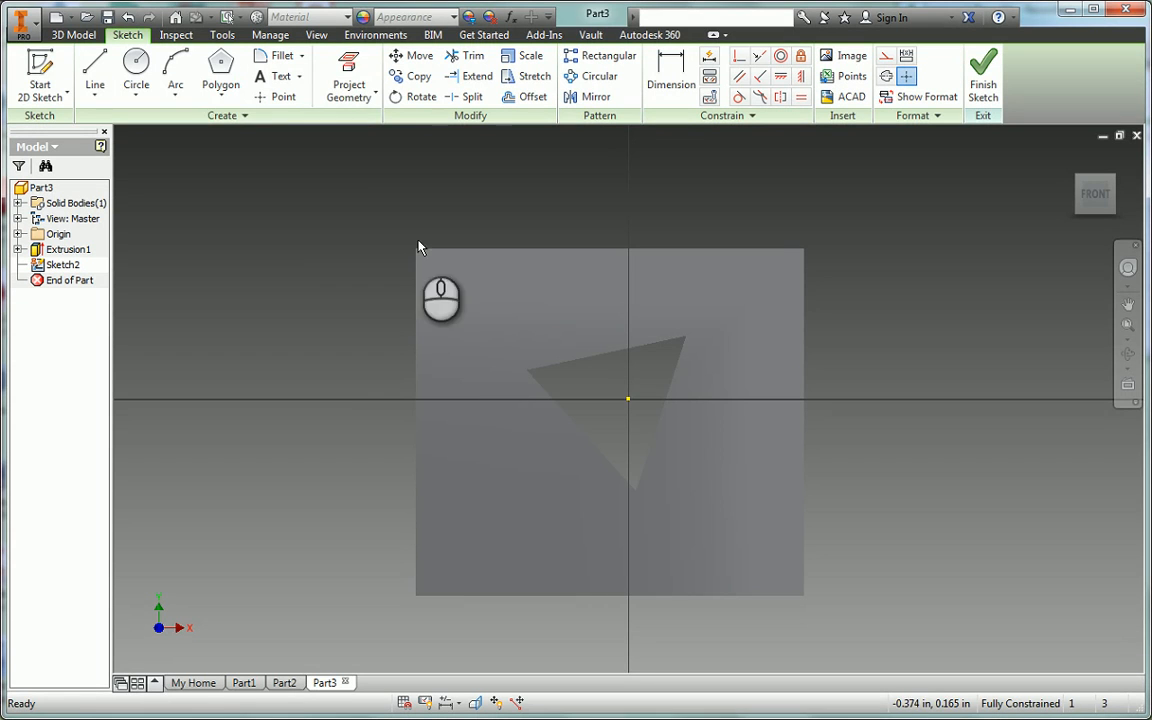
pyautogui.click(355, 91)
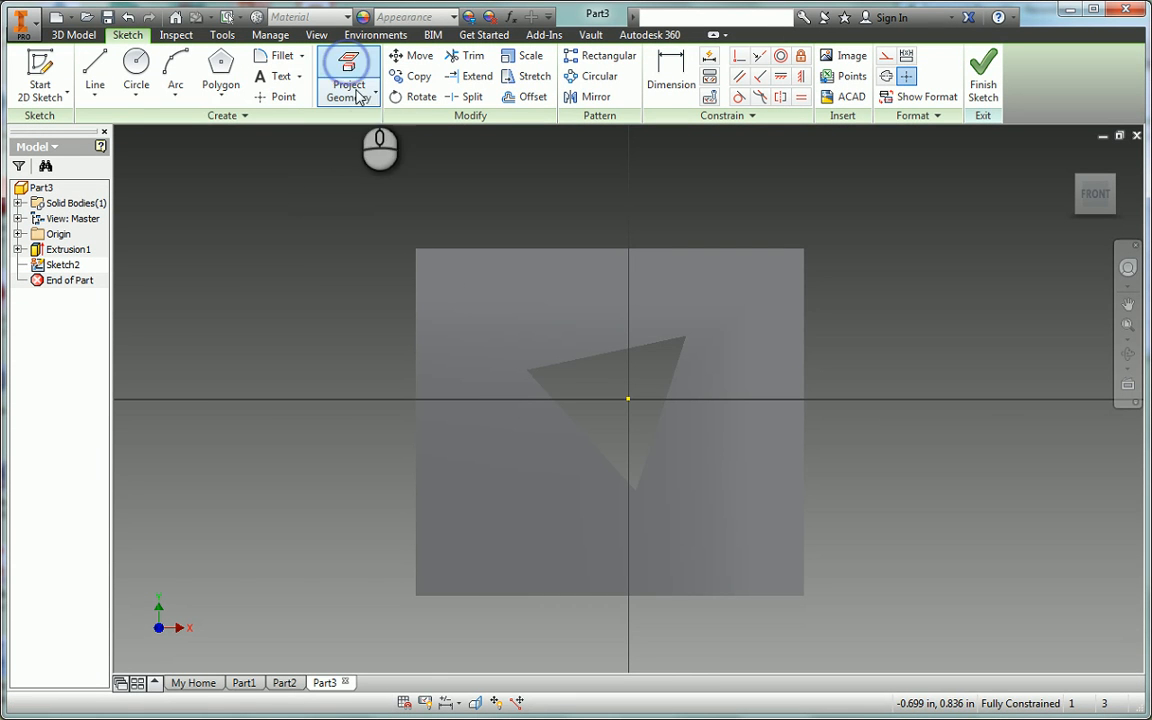
pyautogui.click(540, 290)
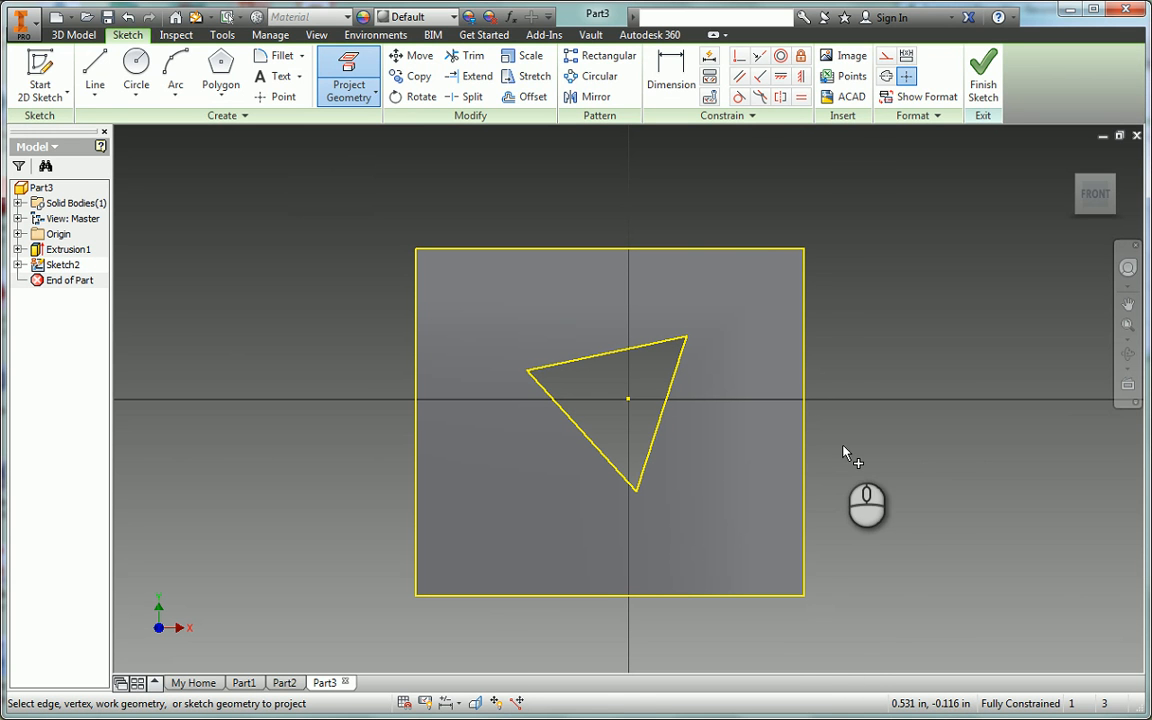
# - Offset the projected rectangle inward and the projected triangle outward by 0.02 in each, and finish the sketch
pyautogui.click(510, 98)
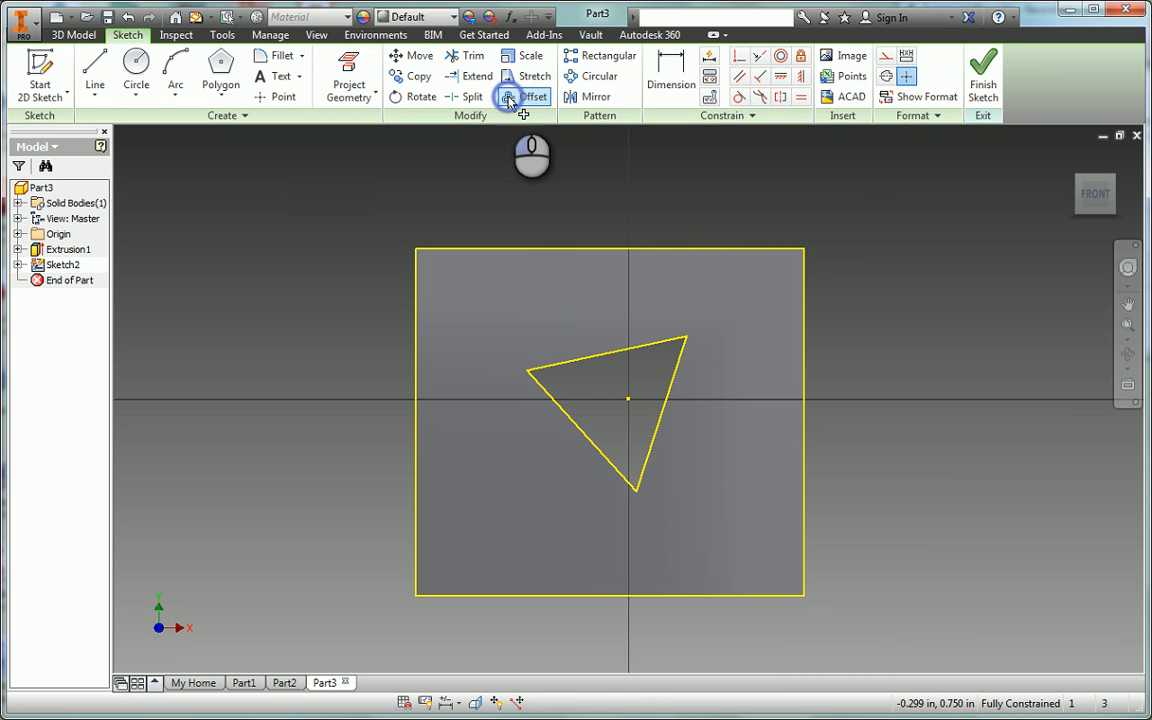
pyautogui.click(517, 249)
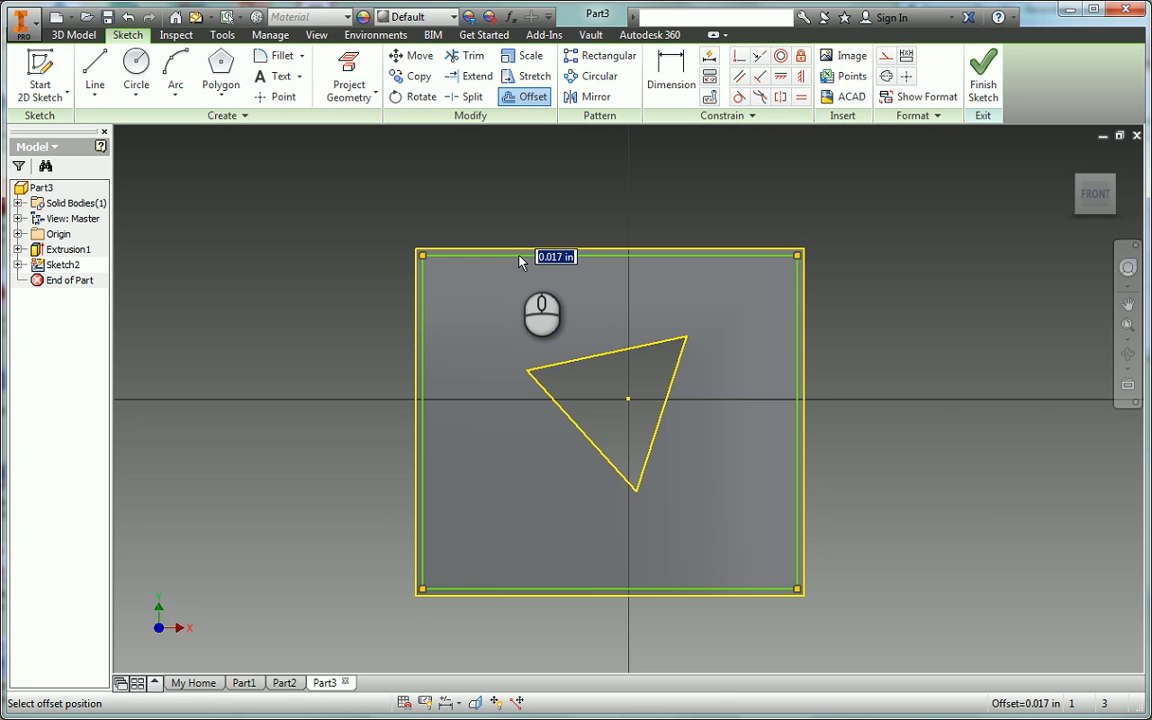
pyautogui.write('.02')
pyautogui.press('Return')
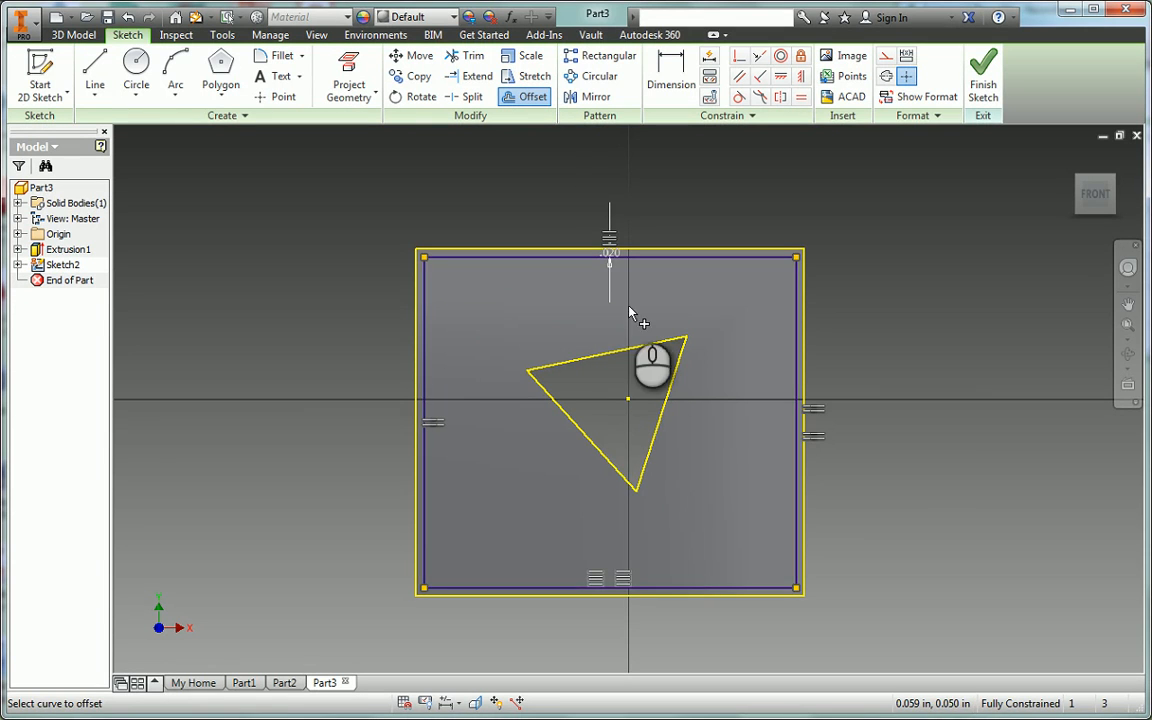
pyautogui.click(588, 364)
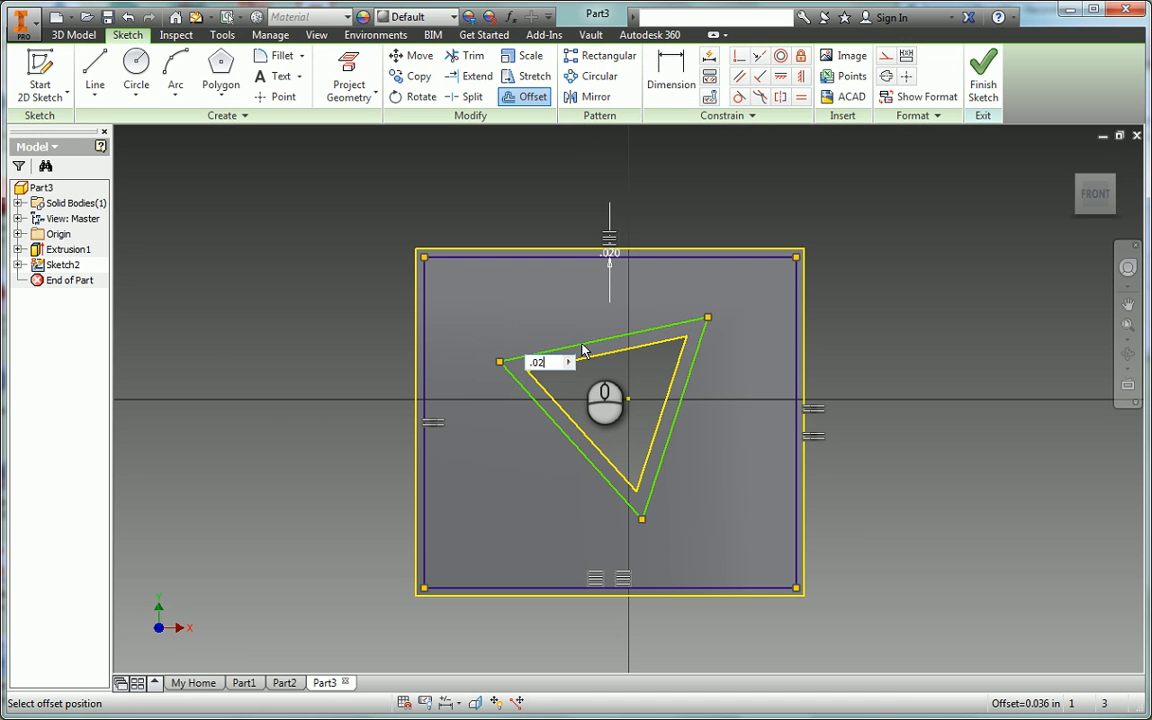
pyautogui.press('Tab')
pyautogui.click(582, 350)
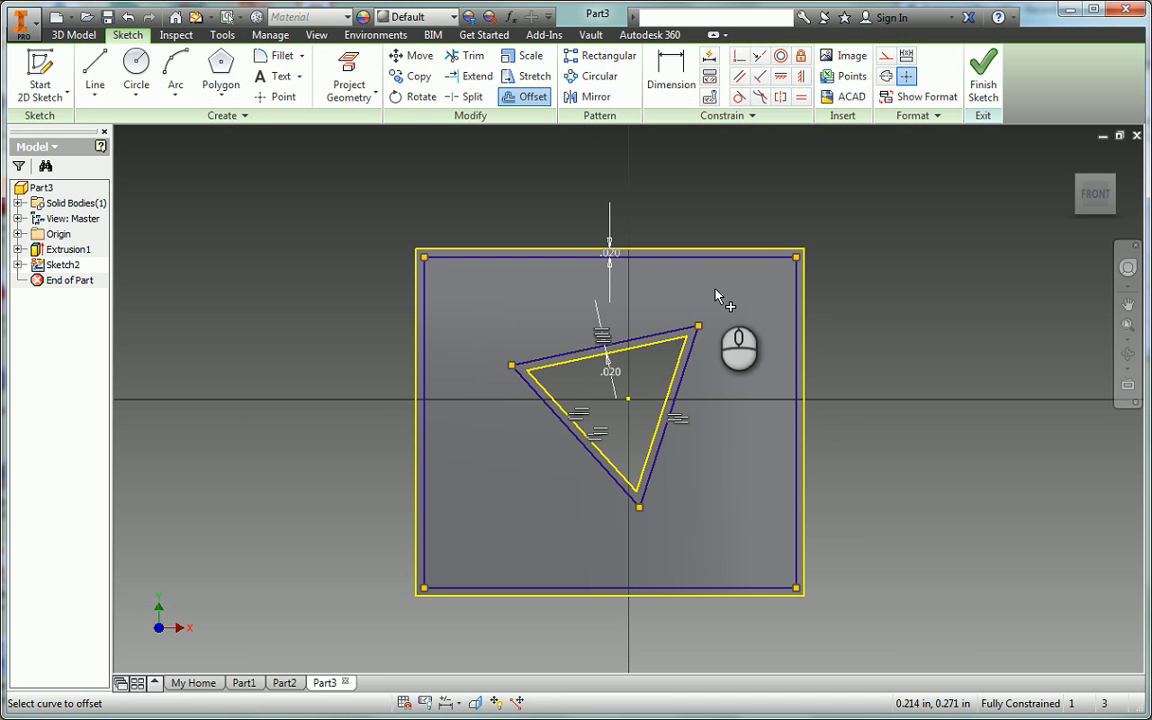
pyautogui.click(986, 100)
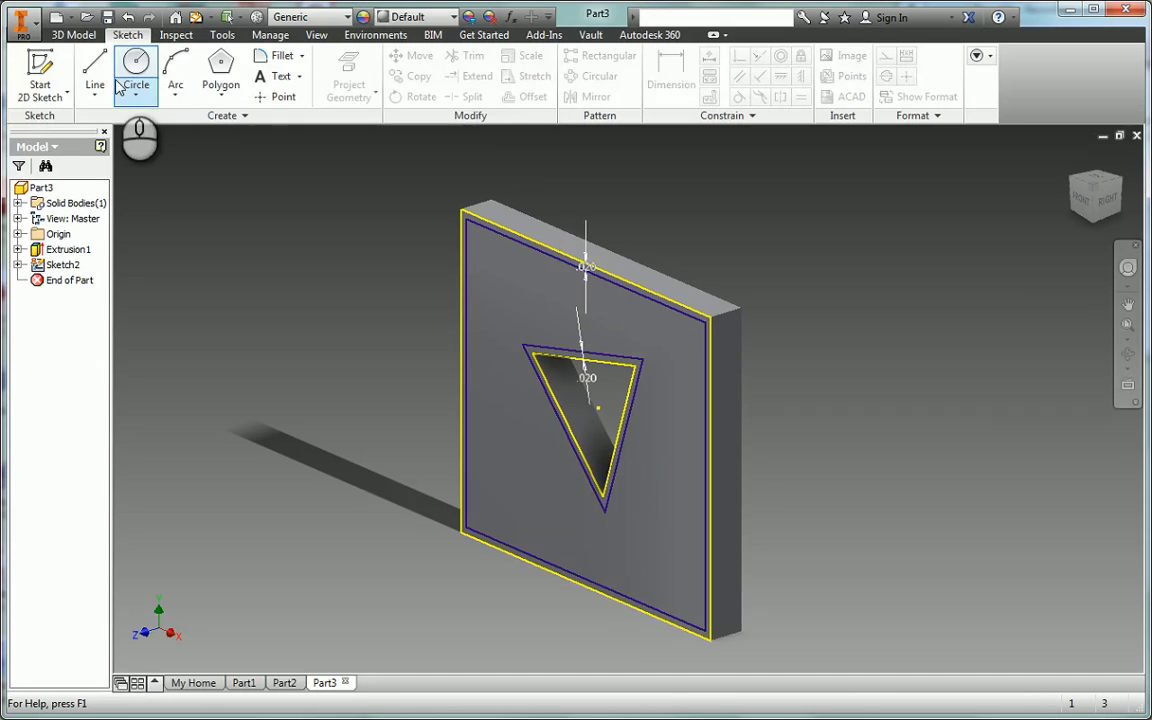
# - Cut the area between the two offset outlines 0.04 in deep into the plate with Extrude, using Direction 2
pyautogui.click(73, 34)
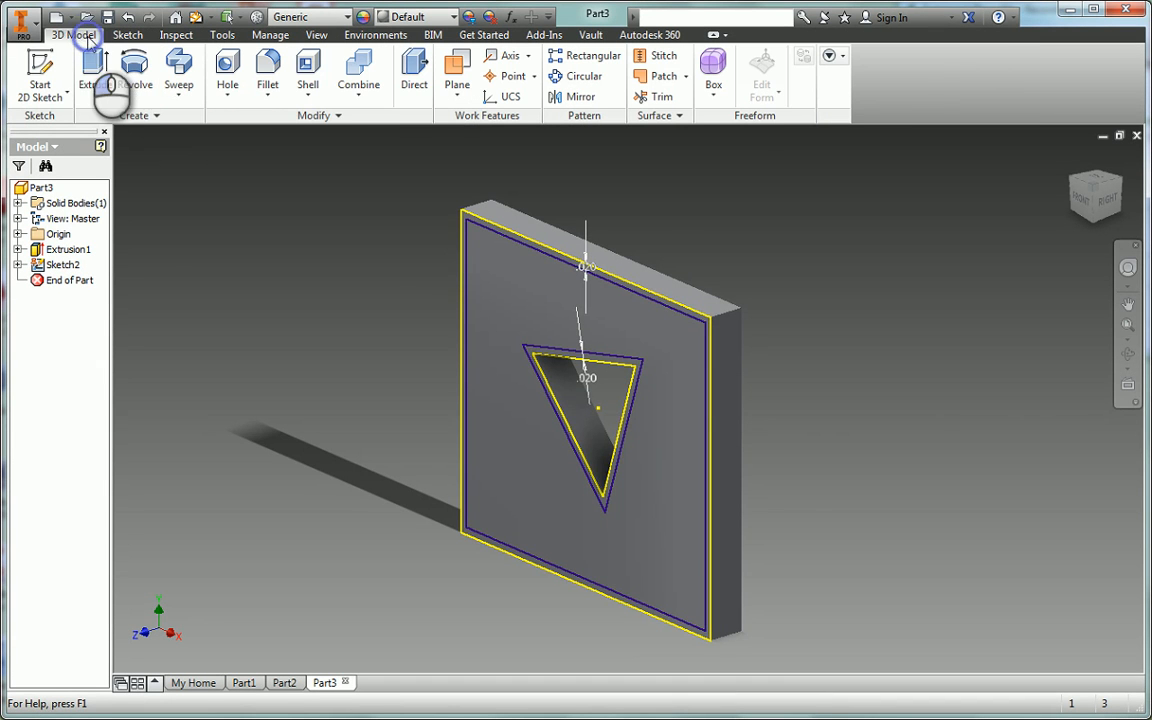
pyautogui.click(95, 70)
pyautogui.click(514, 282)
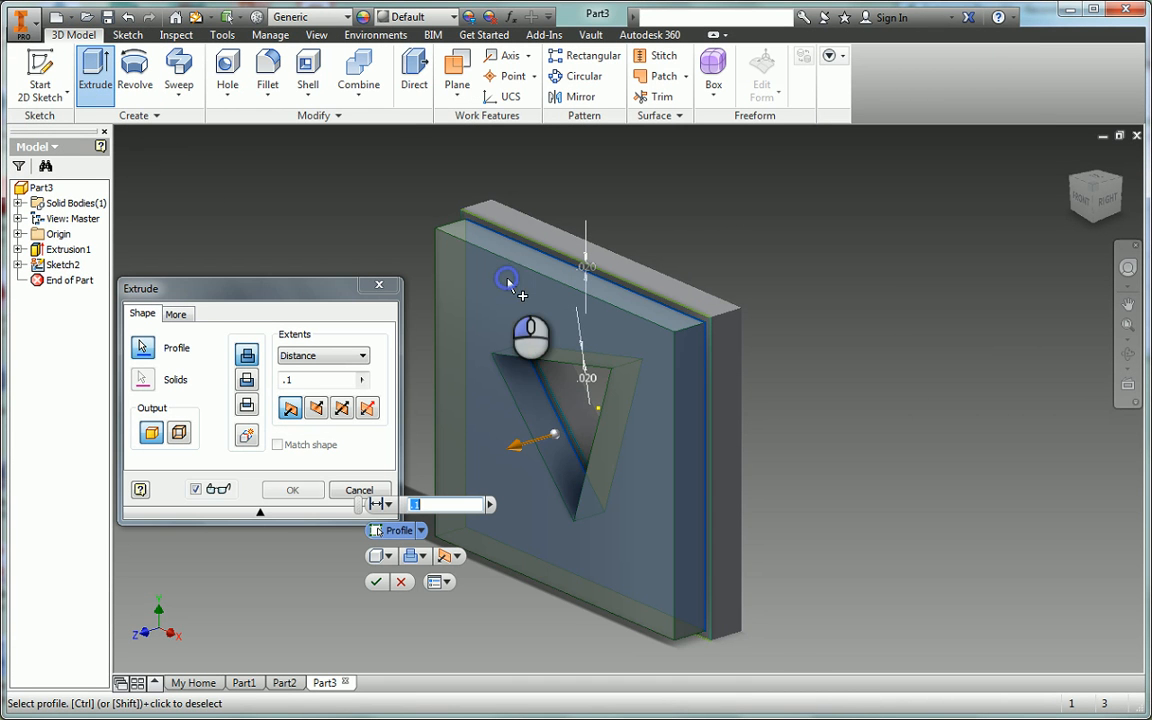
pyautogui.click(455, 556)
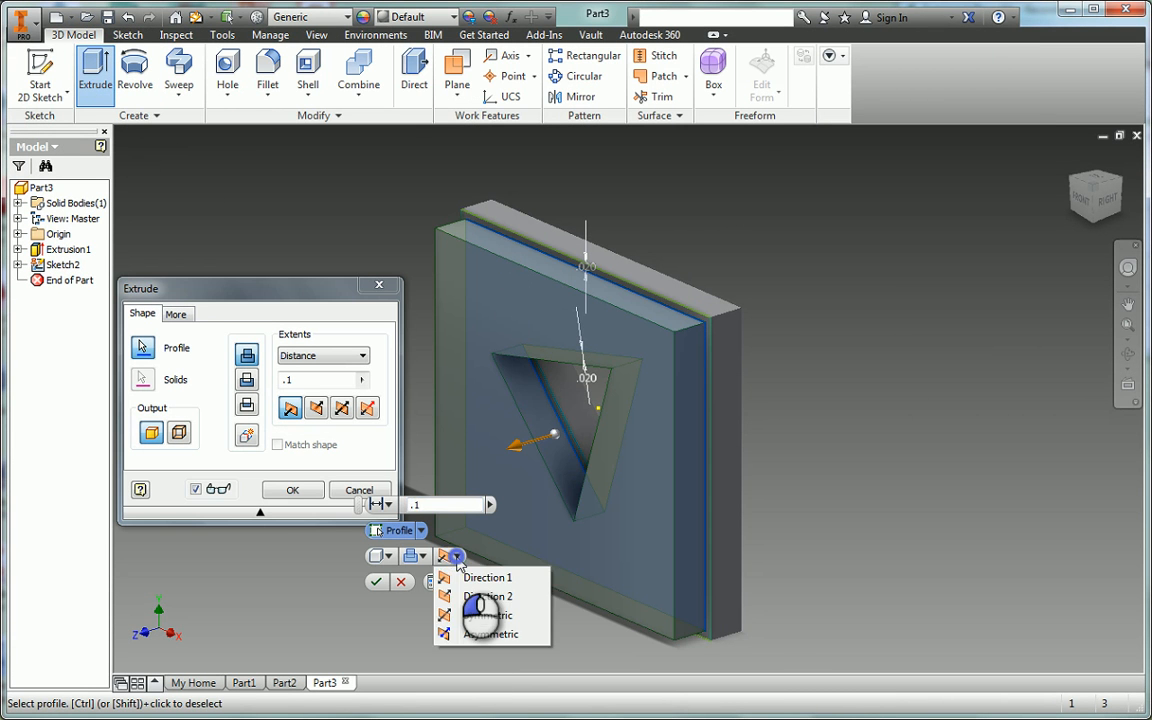
pyautogui.click(484, 597)
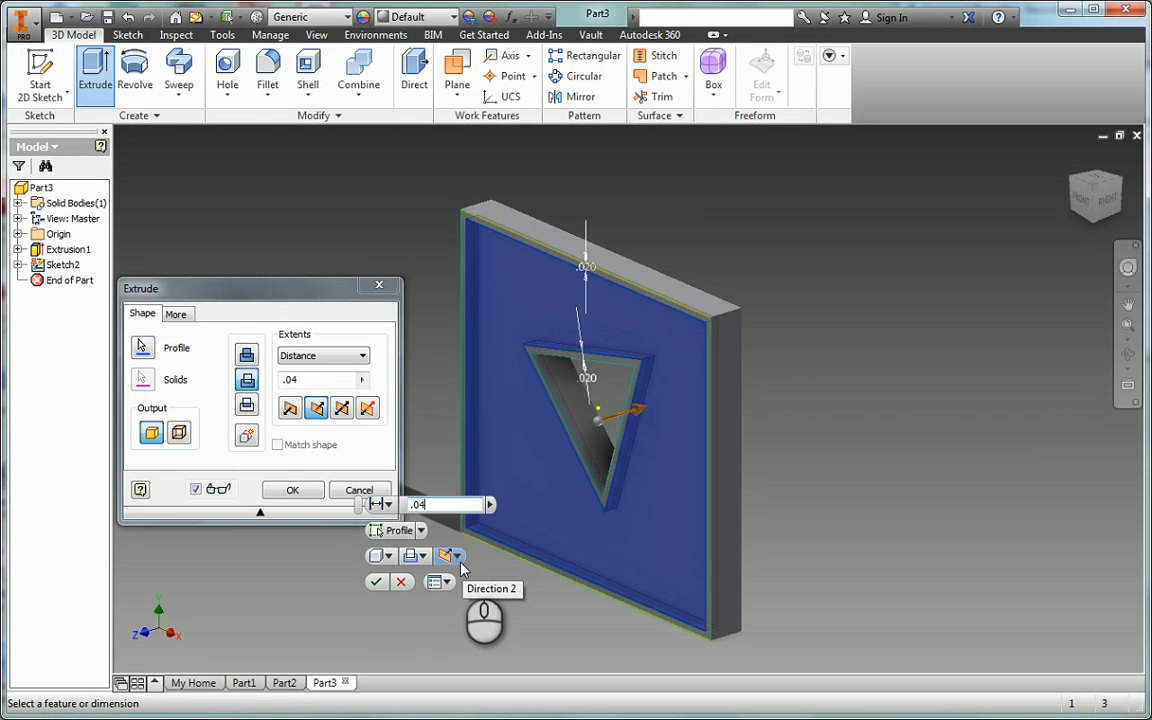
pyautogui.click(377, 580)
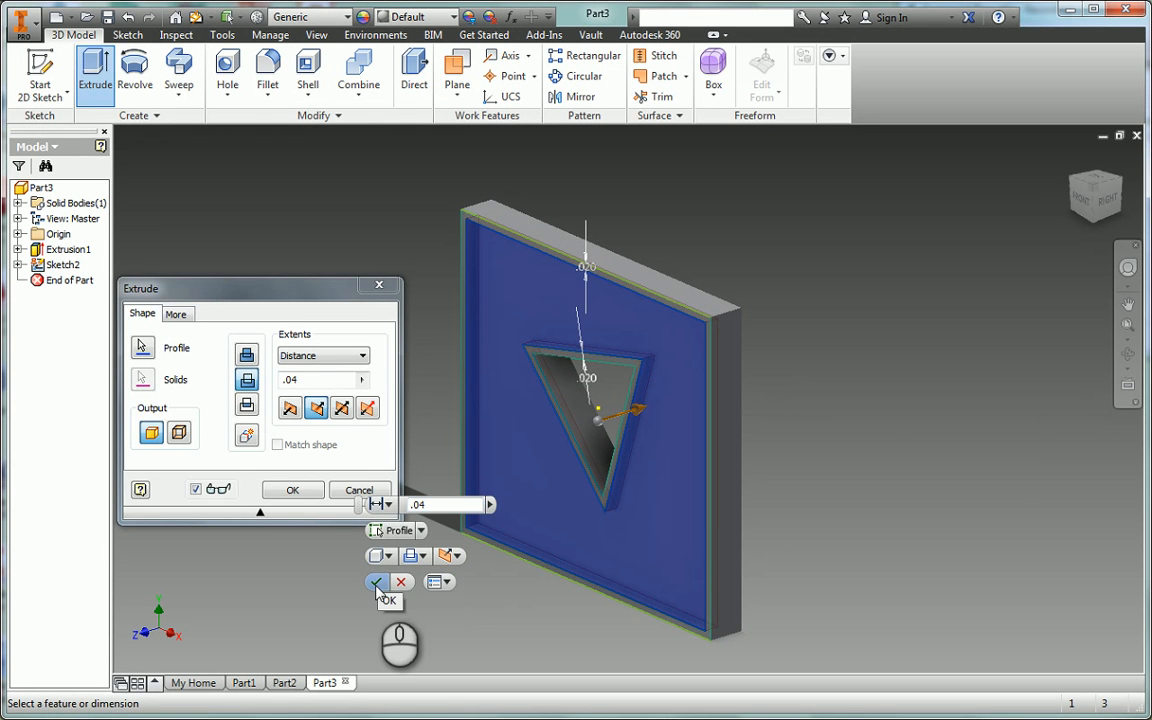
pyautogui.click(377, 580)
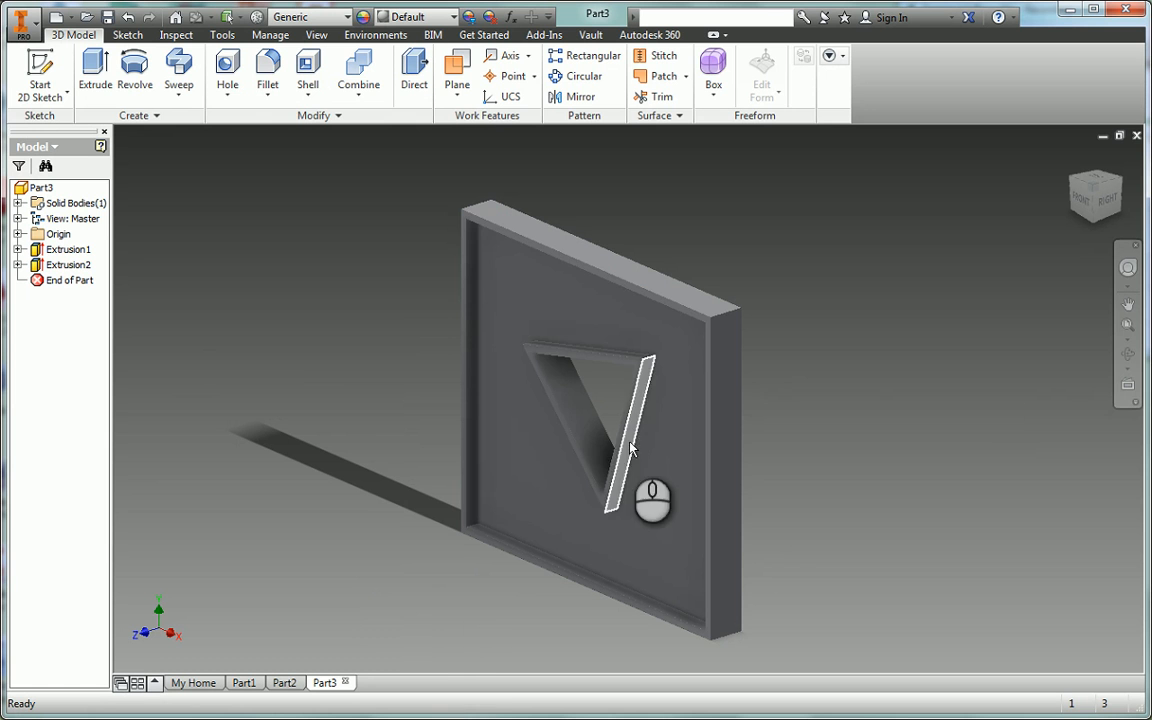
# - Start a new 2D sketch on the plate's back face
pyautogui.click(1128, 356)
pyautogui.moveTo(753, 388); pyautogui.dragTo(551, 408)
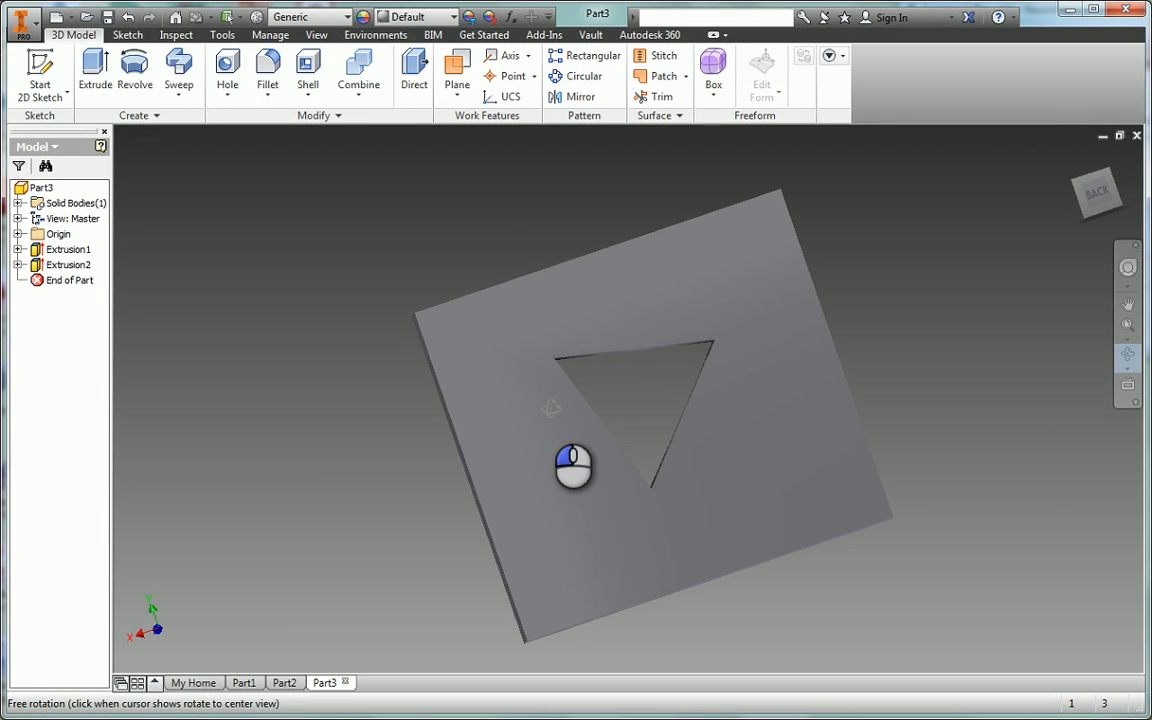
pyautogui.press('Escape')
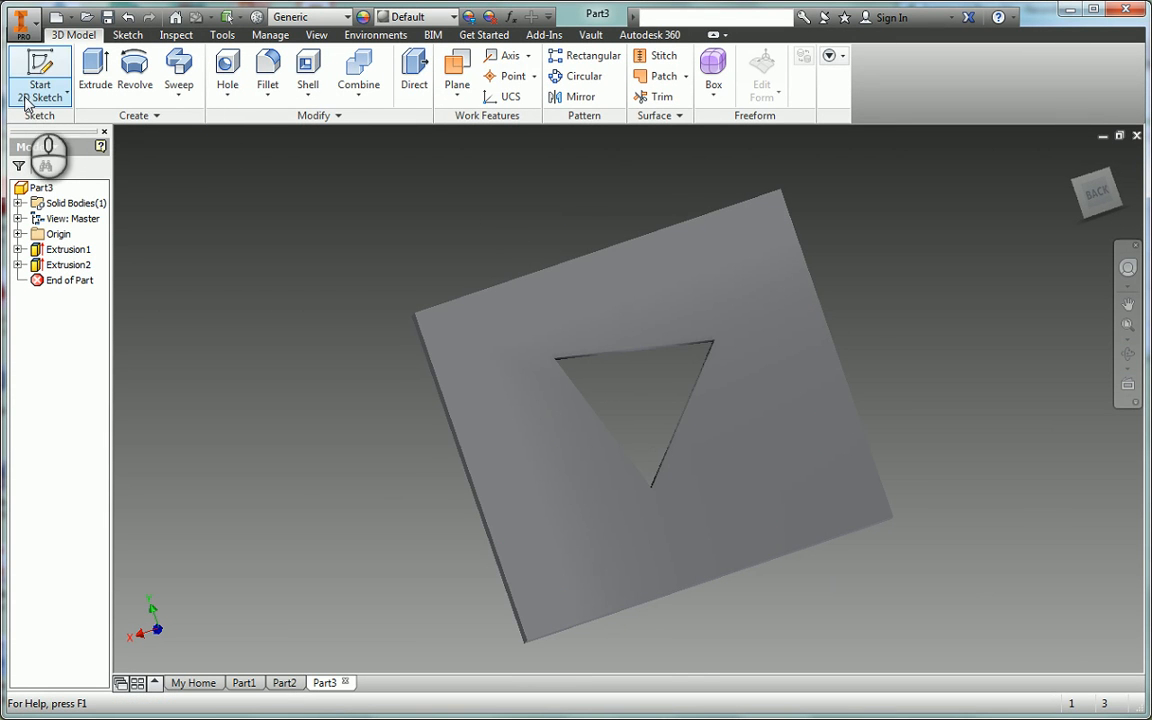
pyautogui.click(30, 92)
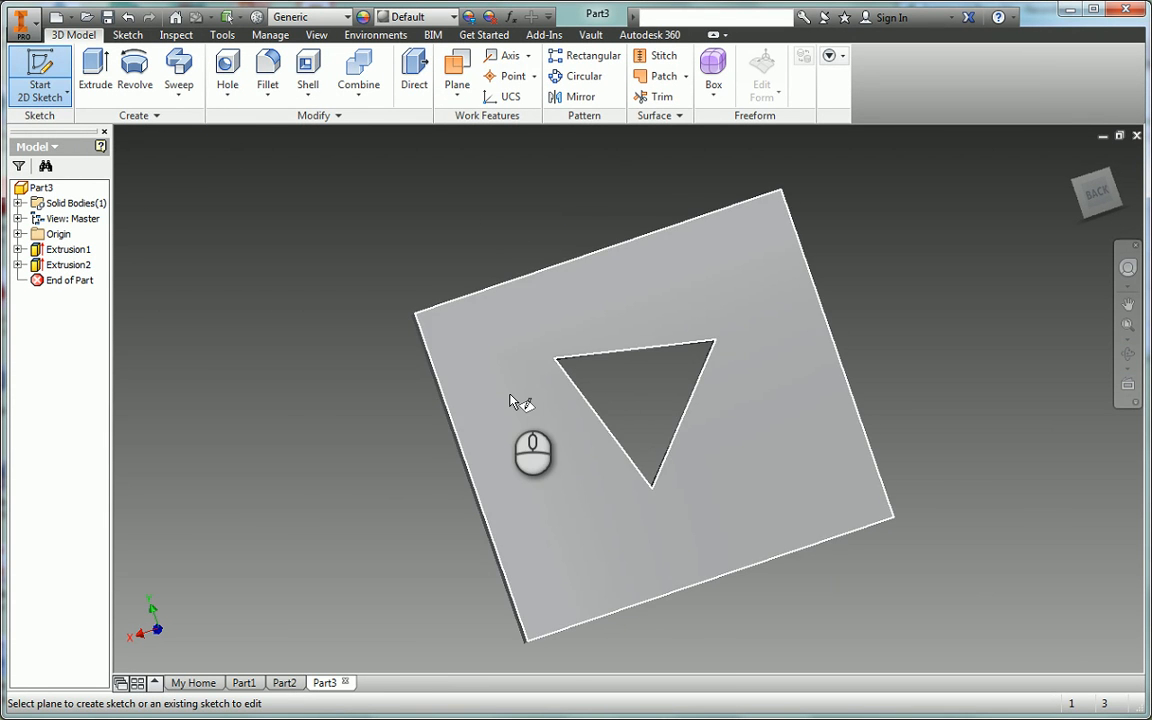
pyautogui.click(510, 400)
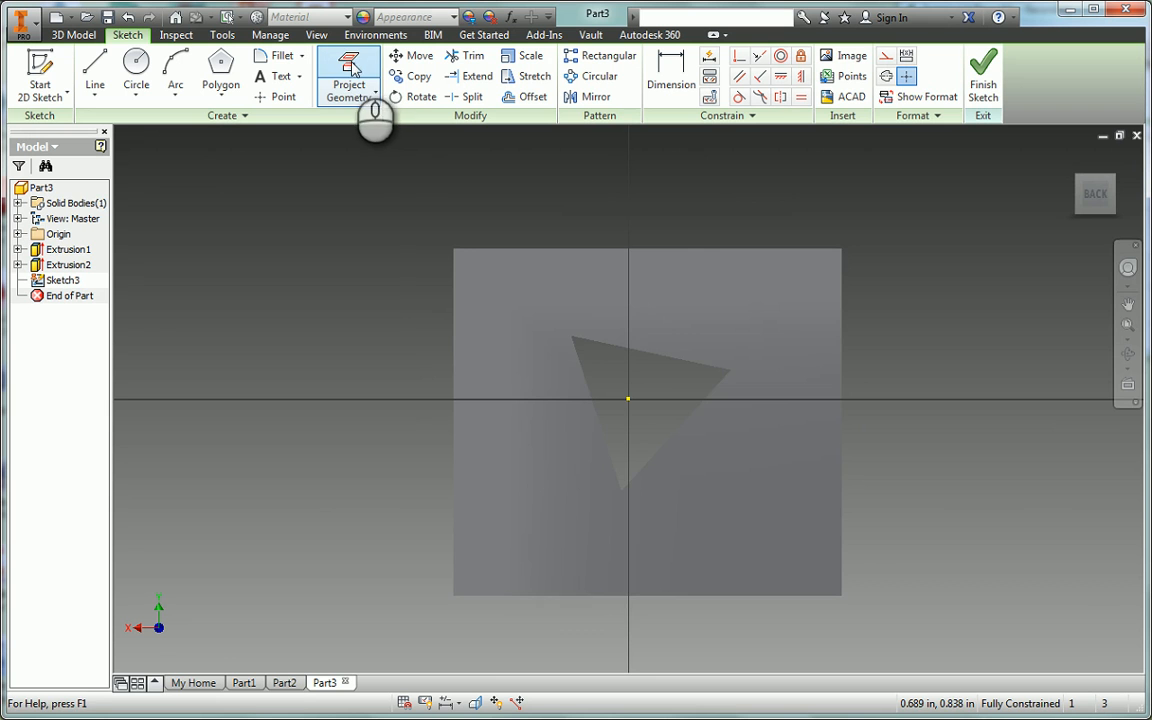
# - Project the back face's outer and triangular edges into the sketch and offset the projected rectangle inward by 0.02 in
pyautogui.click(350, 70)
pyautogui.click(630, 316)
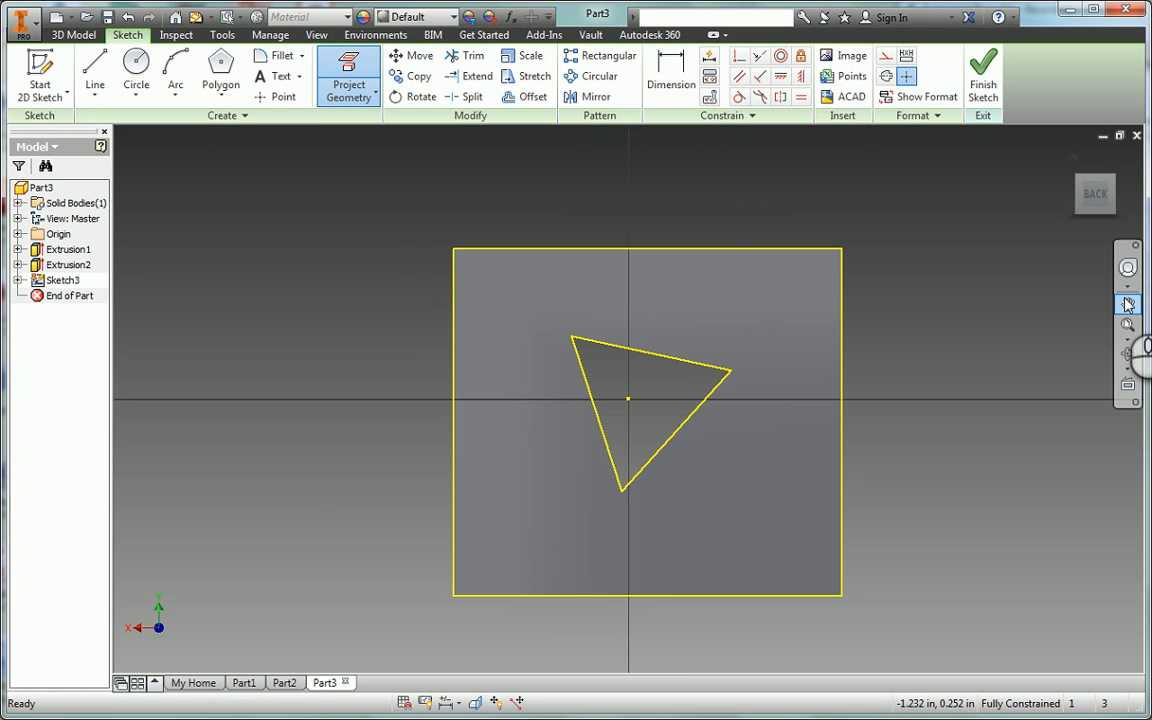
pyautogui.click(528, 96)
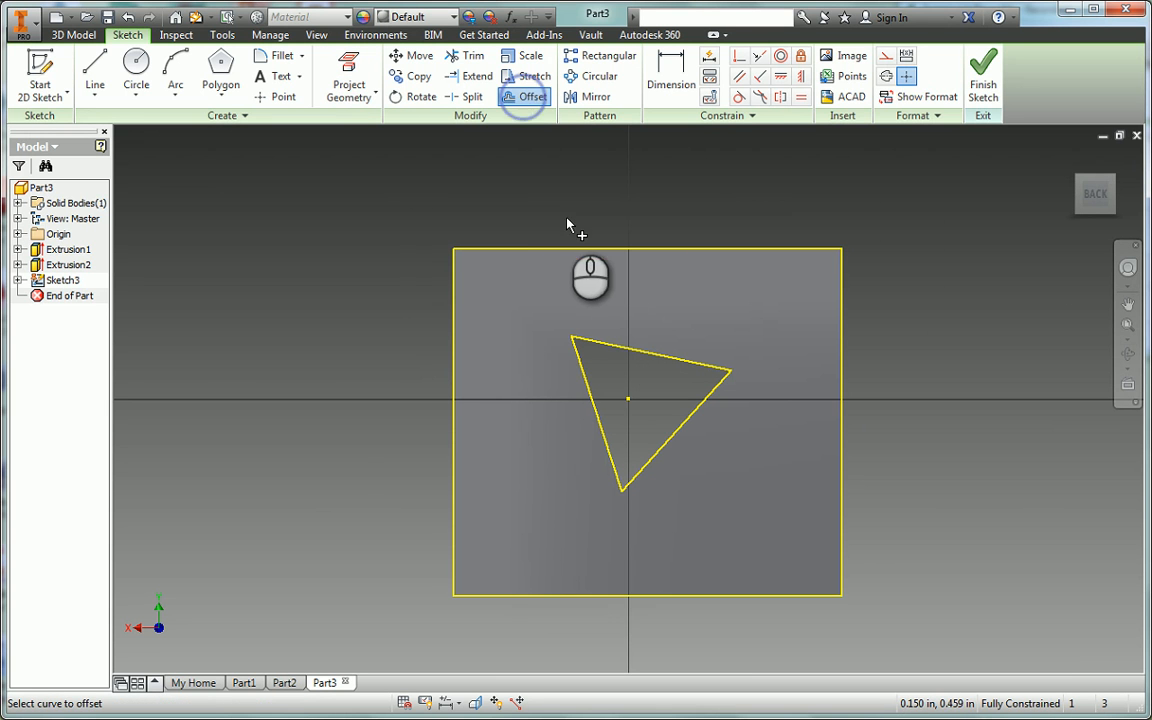
pyautogui.click(563, 249)
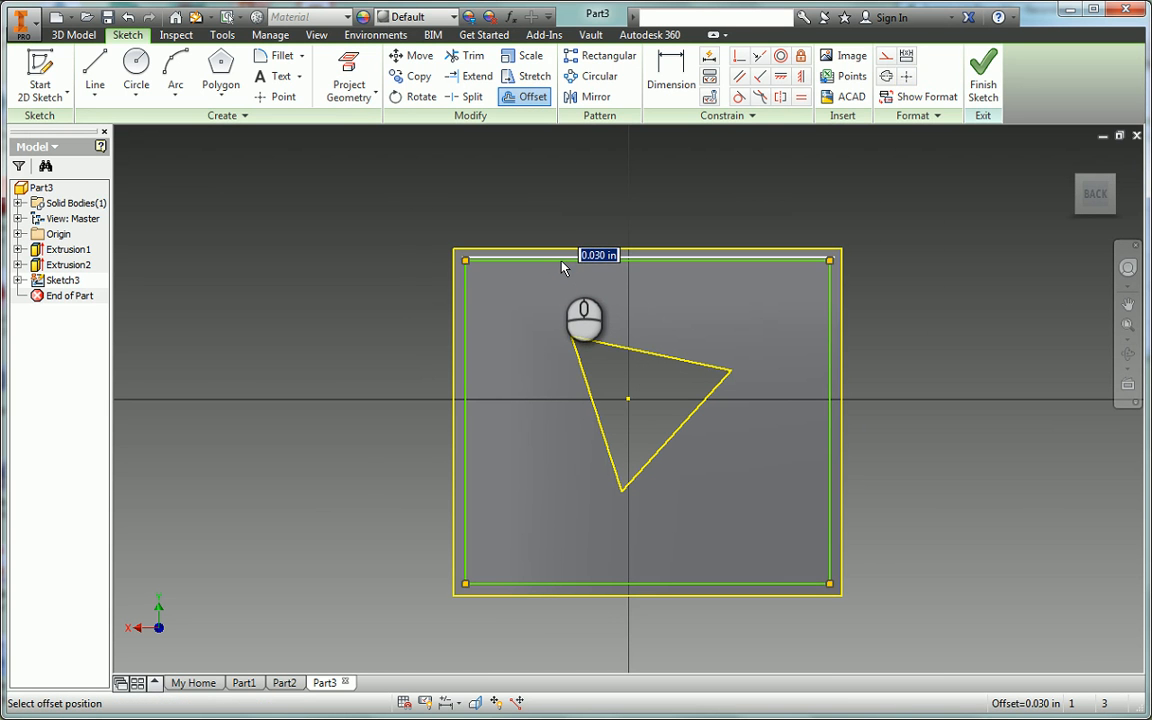
pyautogui.write('.02')
pyautogui.press('Tab')
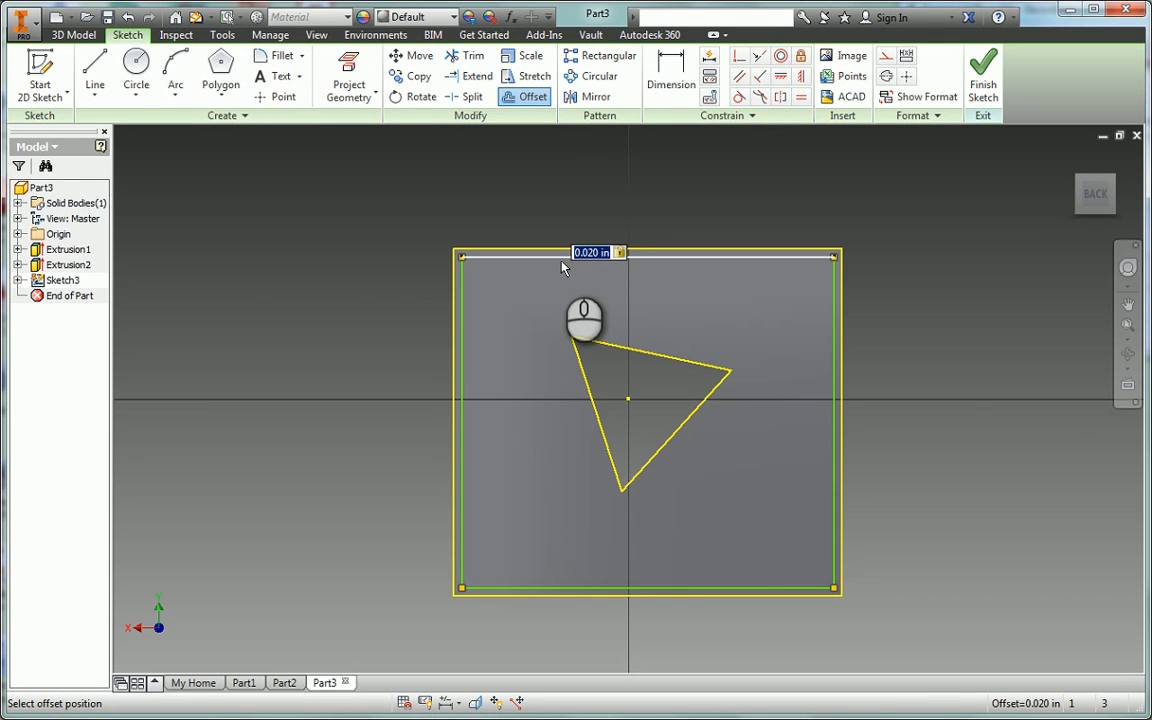
pyautogui.click(563, 268)
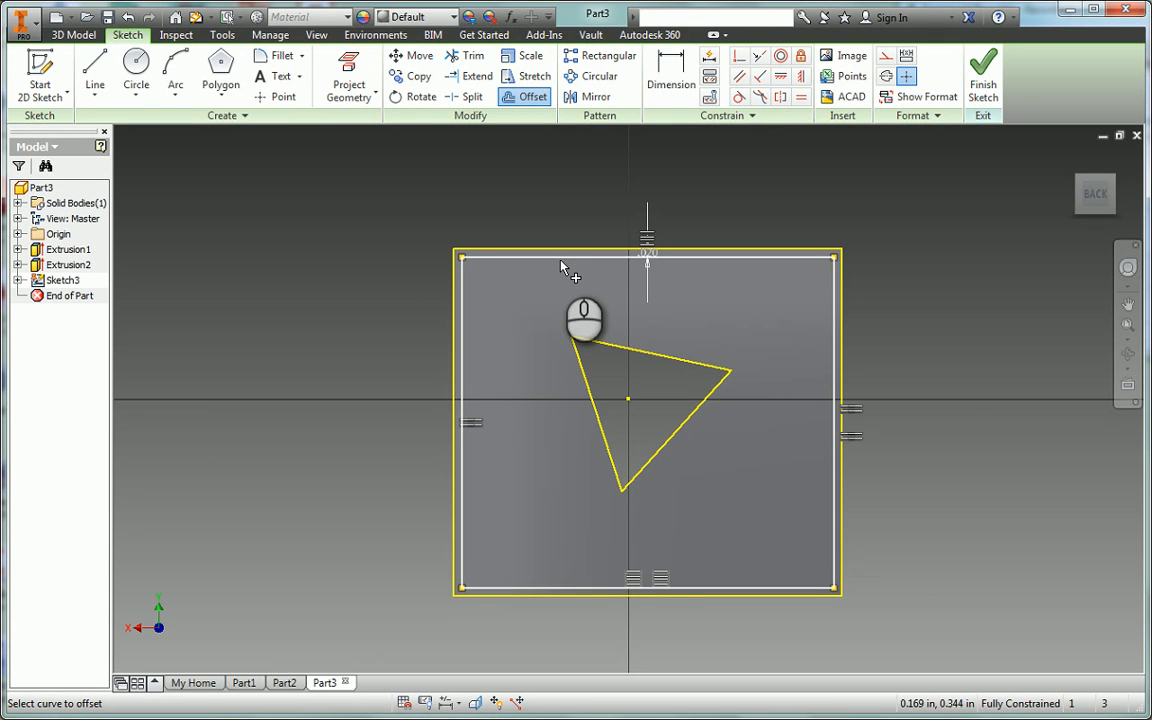
# - Offset the projected triangle outward by 0.02 in and finish the sketch
pyautogui.click(638, 352)
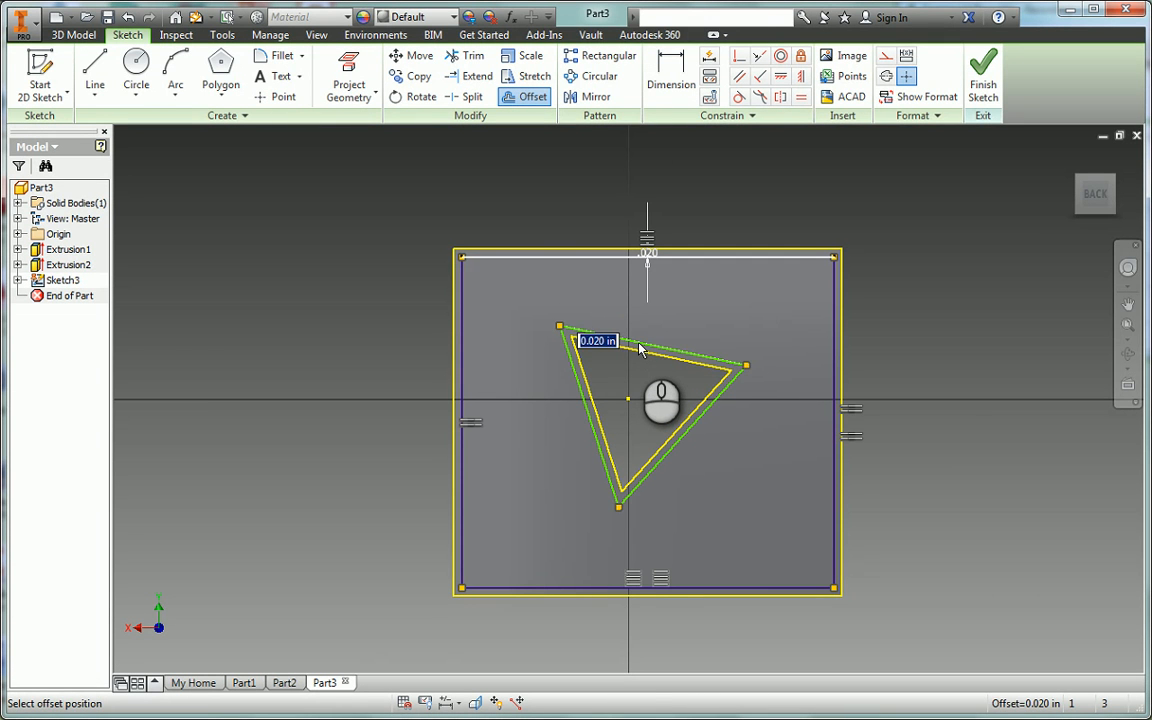
pyautogui.click(640, 349)
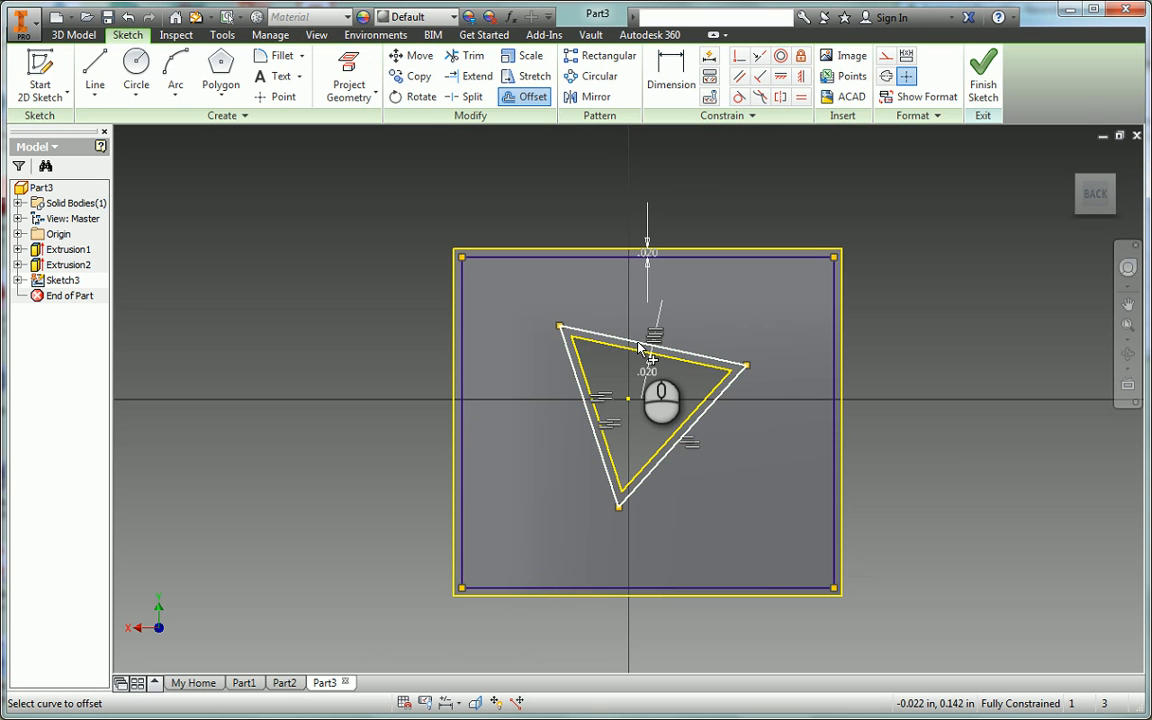
pyautogui.click(983, 75)
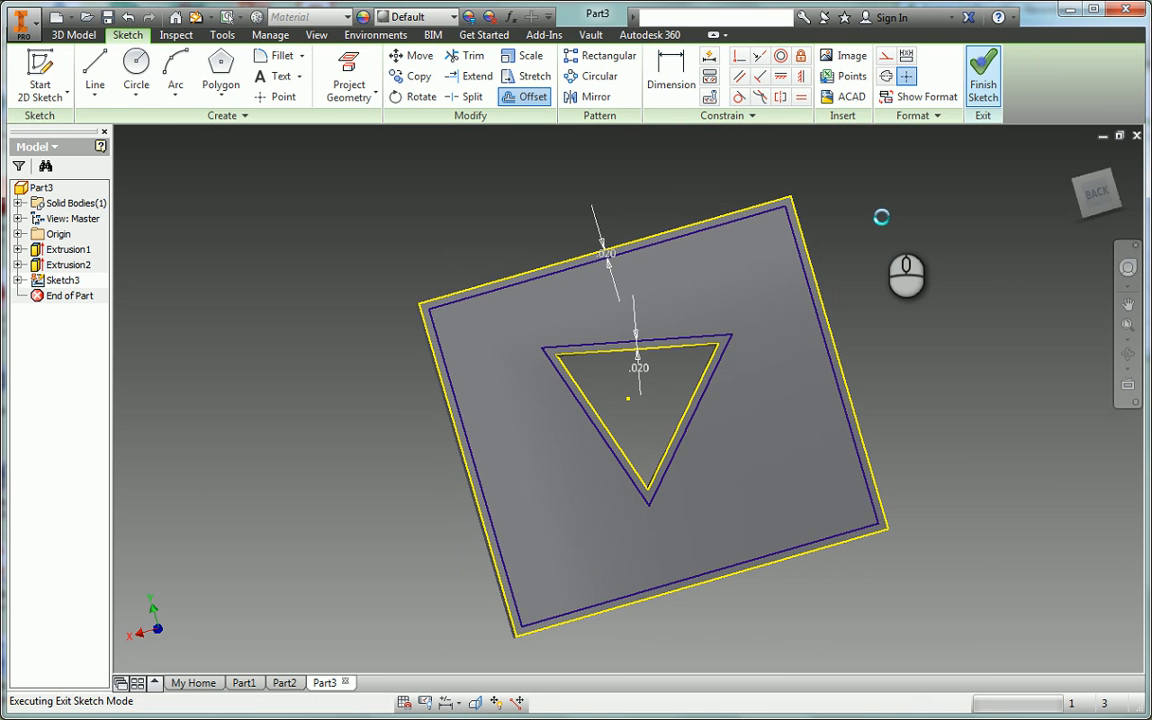
# - Cut the area between the two offset outlines on the back face 0.04 in deep with Extrude, using Direction 2
pyautogui.click(92, 68)
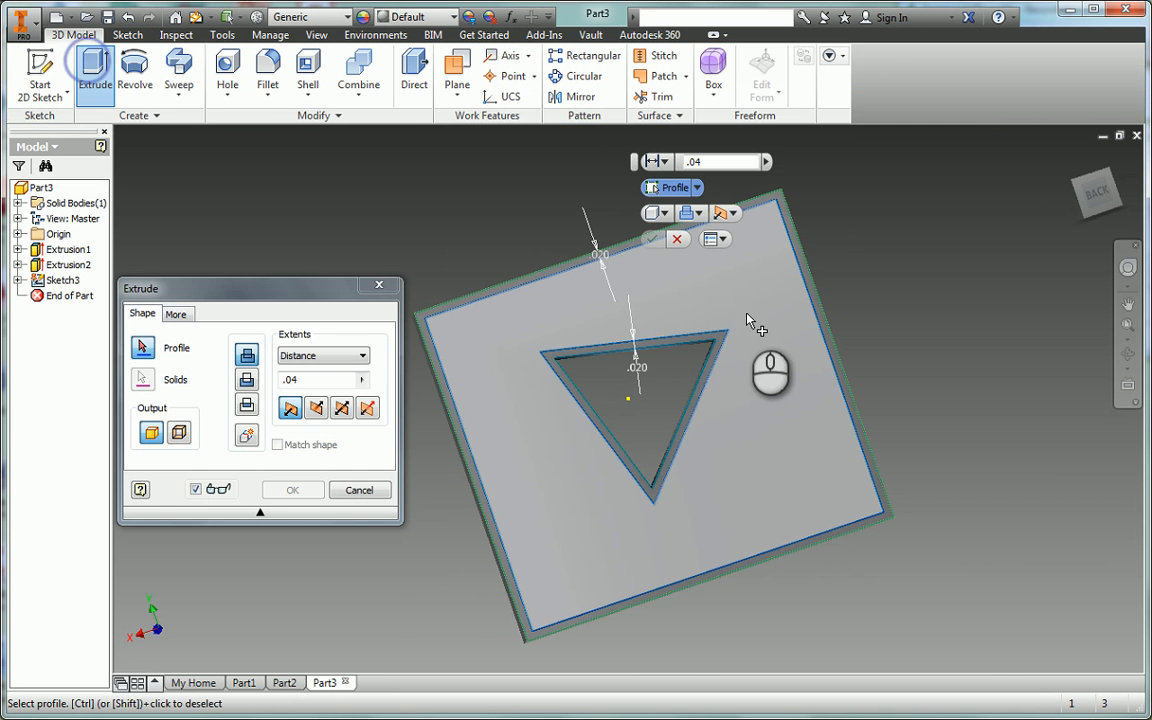
pyautogui.click(657, 261)
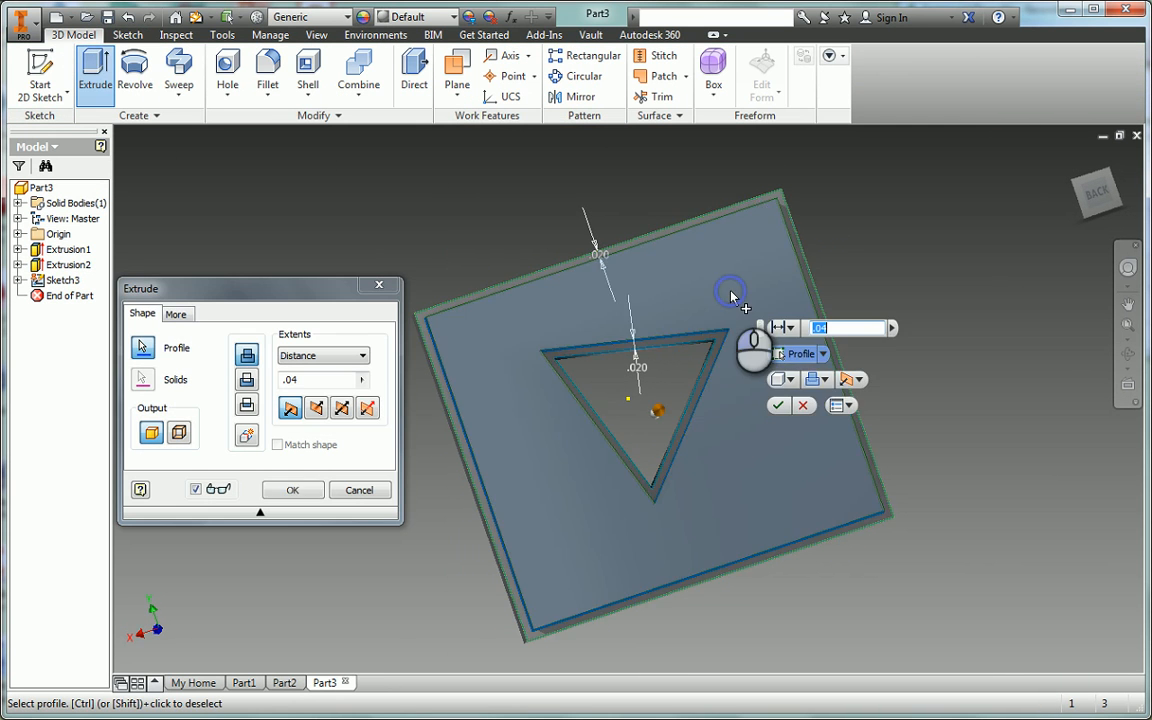
pyautogui.click(859, 379)
pyautogui.click(872, 420)
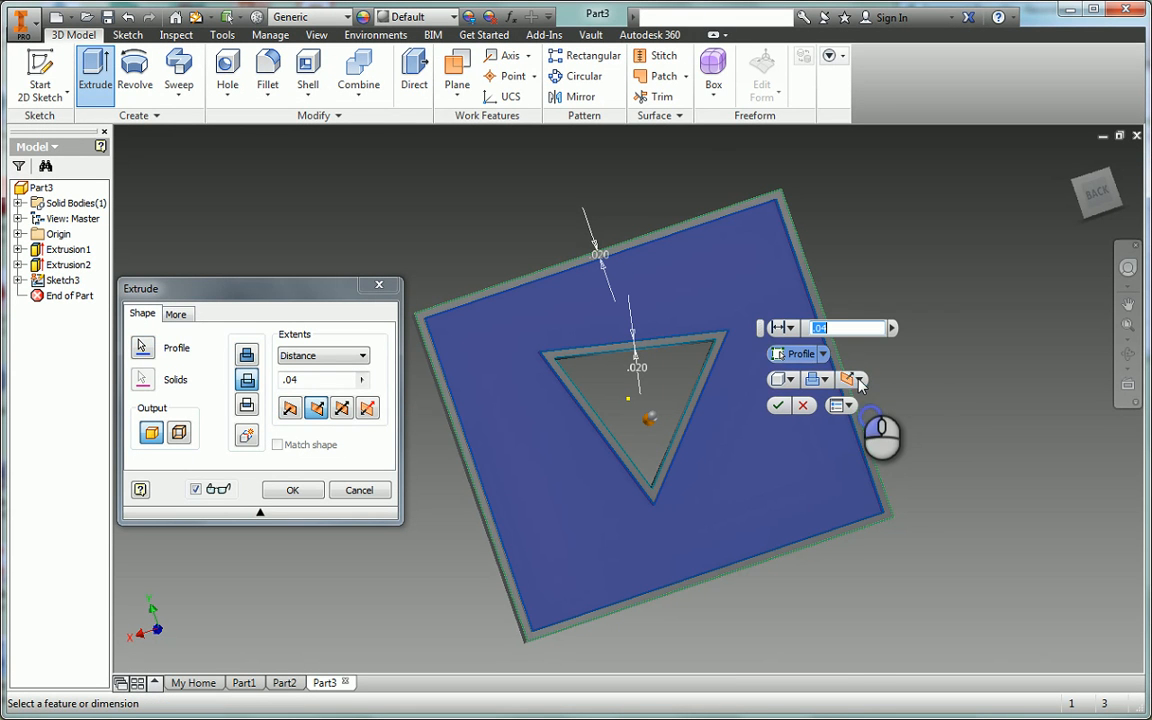
pyautogui.click(778, 405)
pyautogui.click(1127, 354)
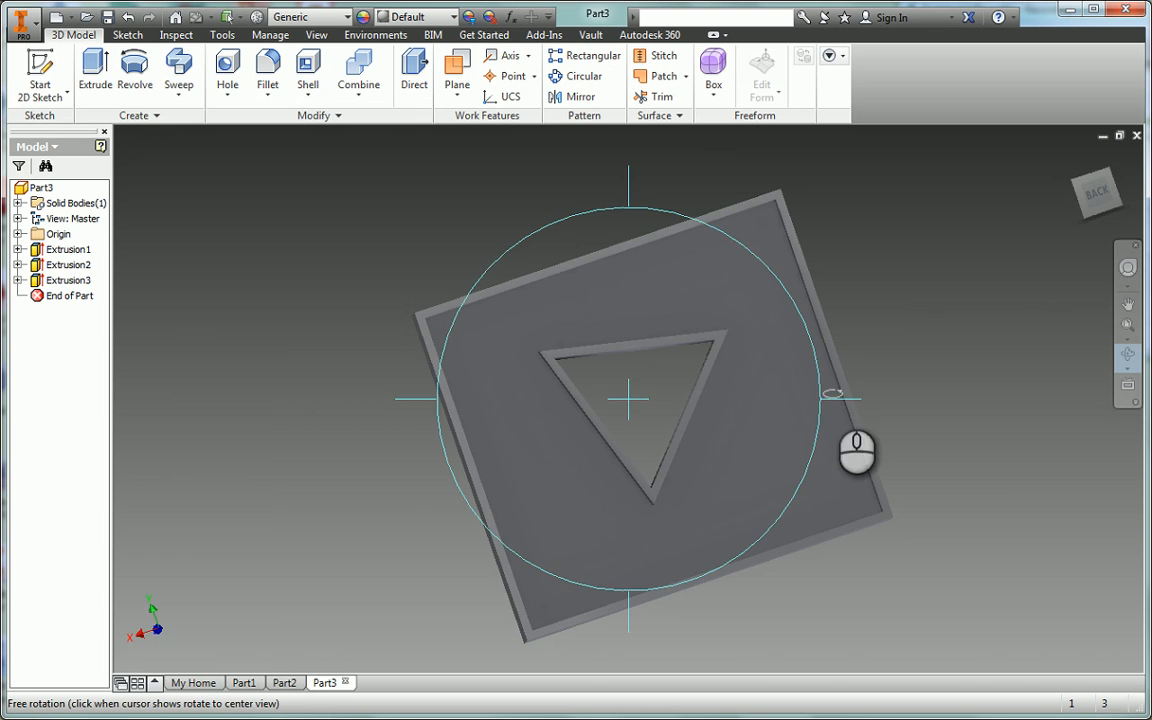
pyautogui.moveTo(783, 410); pyautogui.dragTo(670, 587)
pyautogui.moveTo(716, 321); pyautogui.dragTo(669, 283)
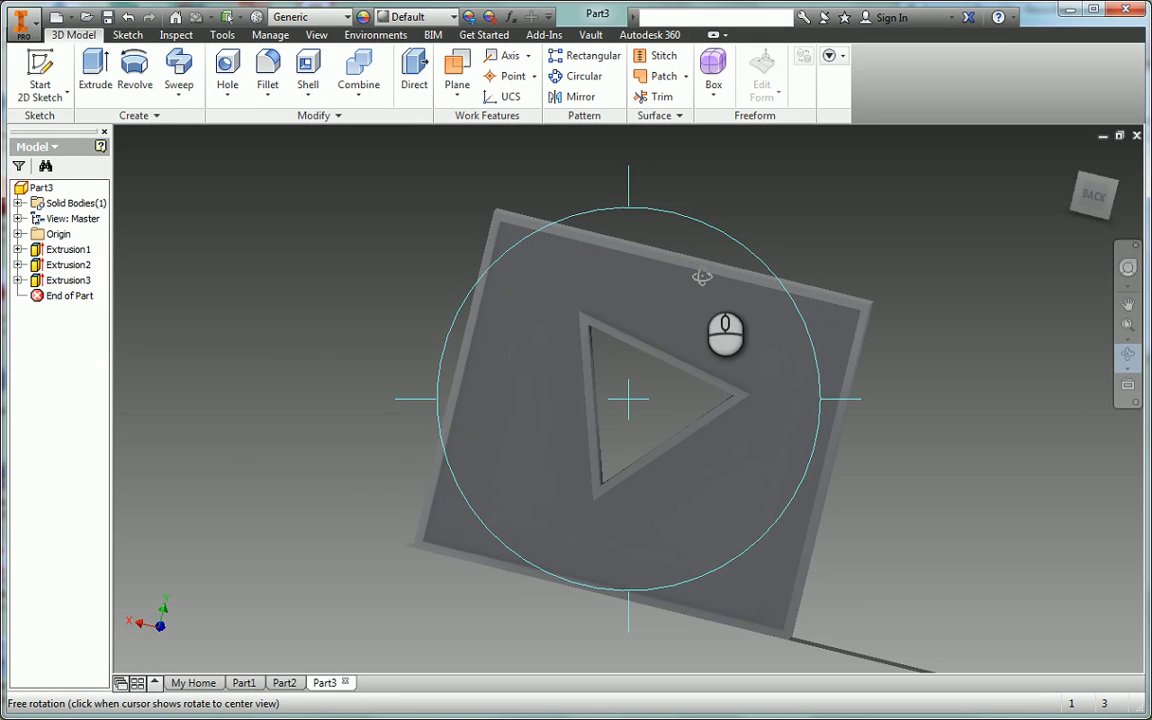
pyautogui.press('Escape')
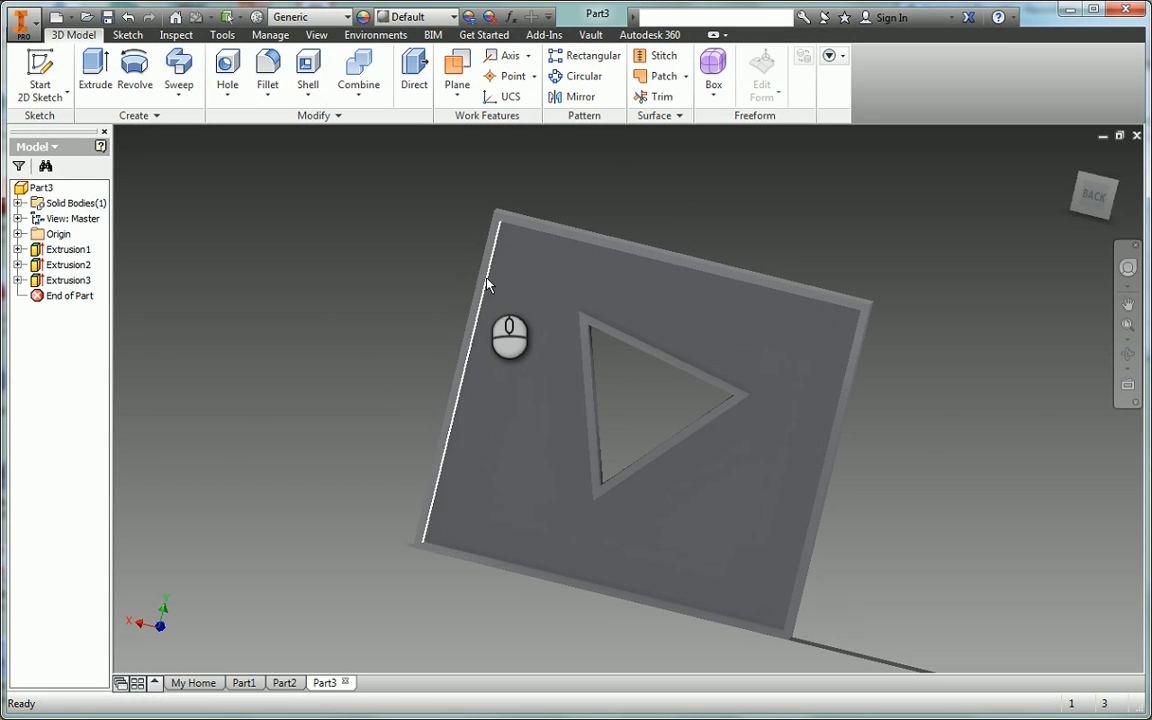